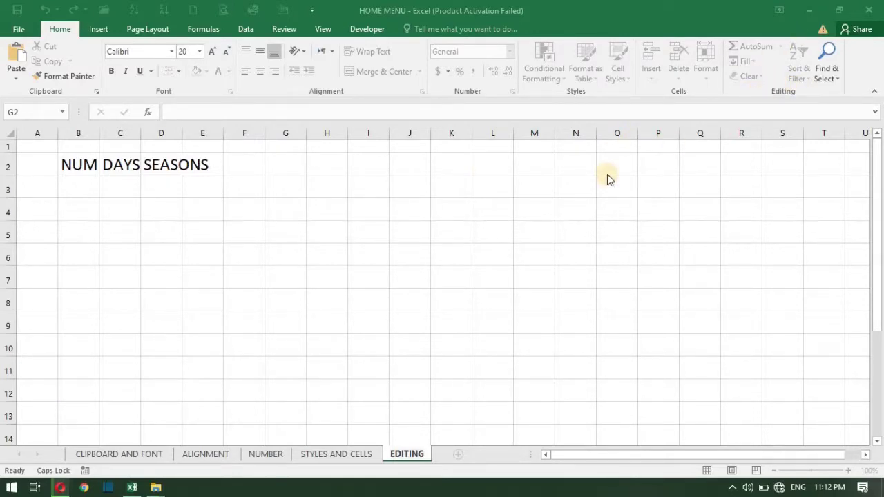
Step: Correct the NUMBERS heading in B2 by removing the extra characters
{"action": "left_click", "coordinate": [342, 450]}
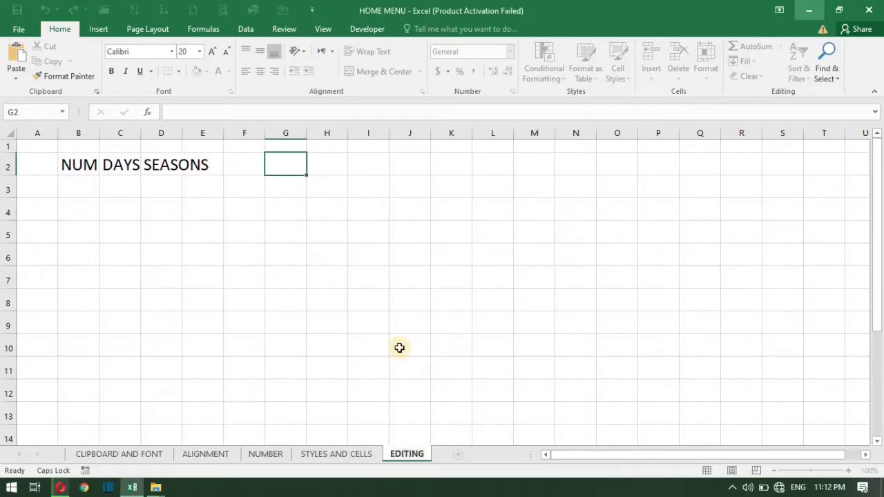
{"action": "left_click", "coordinate": [191, 166]}
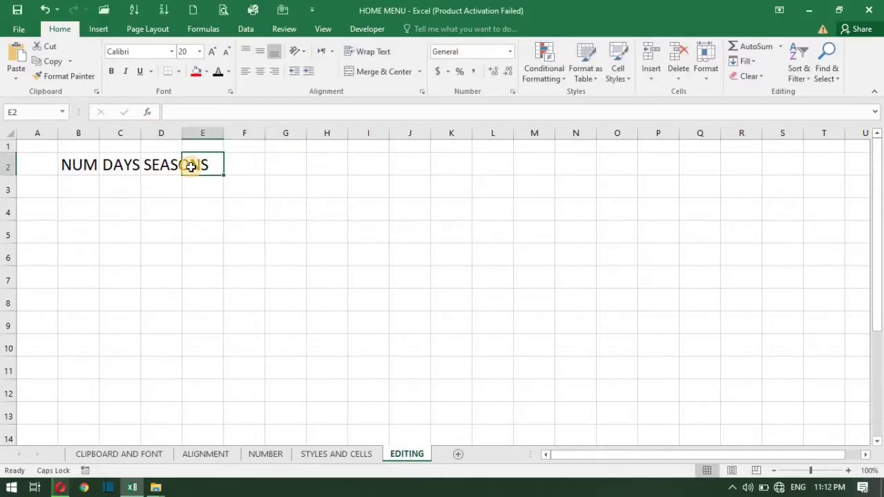
{"action": "left_click", "coordinate": [124, 165]}
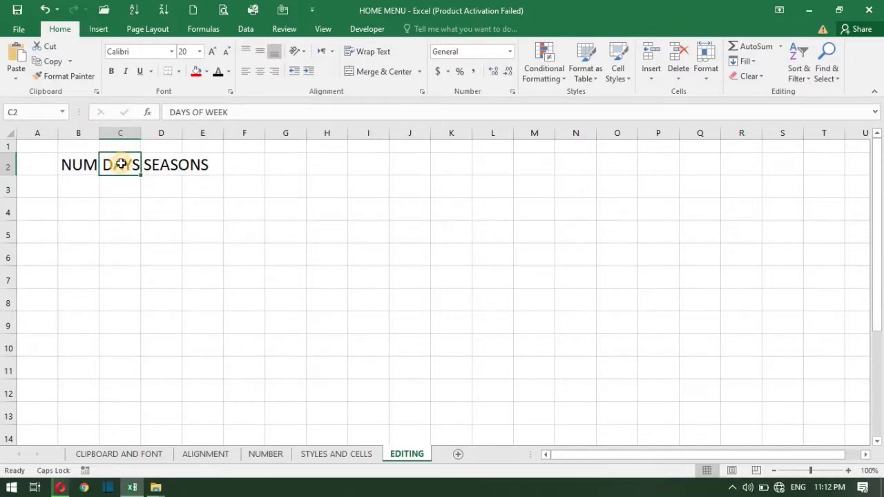
{"action": "left_click", "coordinate": [78, 164]}
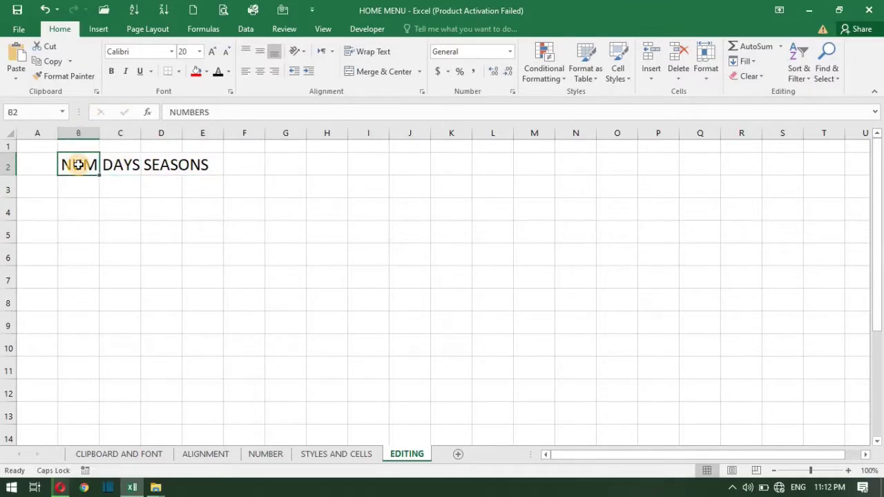
{"action": "left_click", "coordinate": [163, 148]}
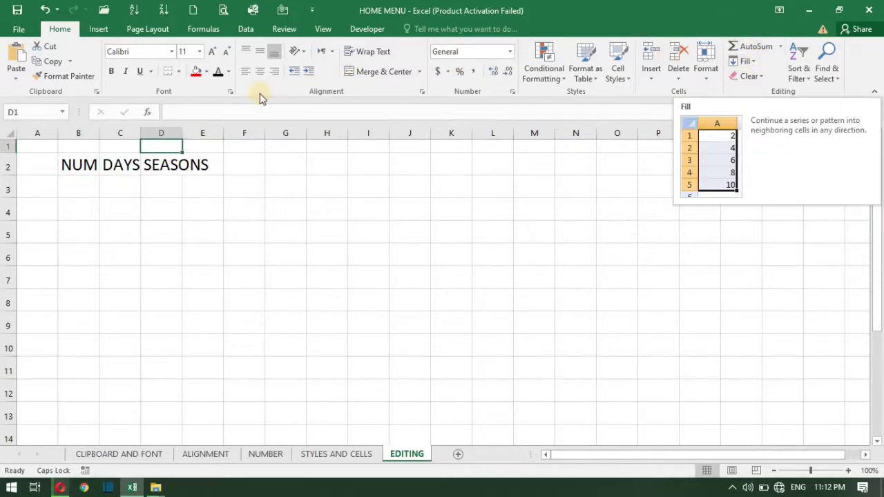
{"action": "left_click", "coordinate": [86, 163]}
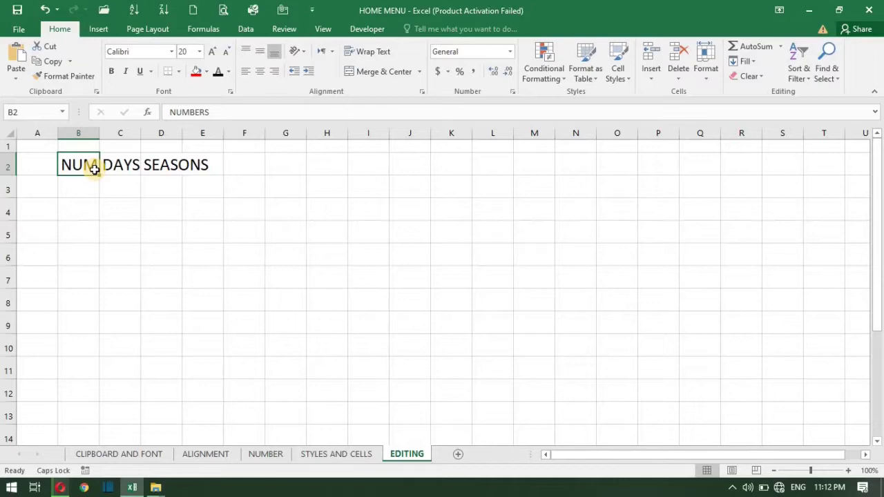
{"action": "double_click", "coordinate": [96, 165]}
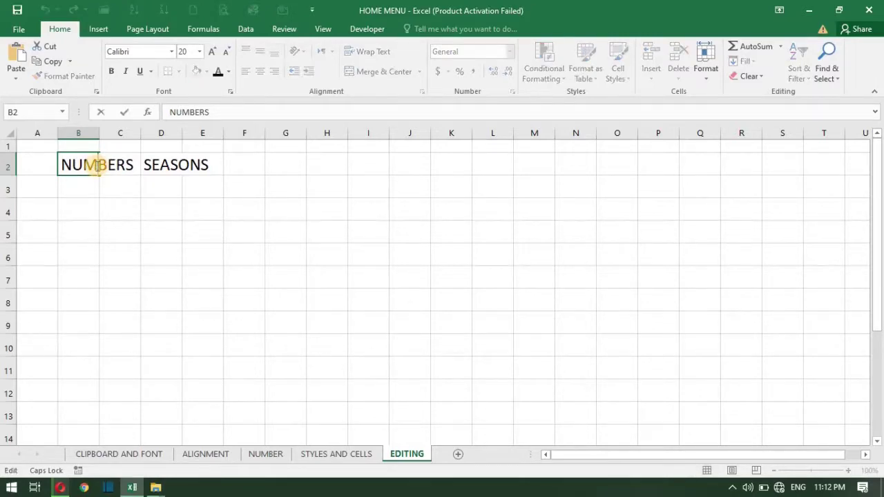
{"action": "type", "text": "BER"}
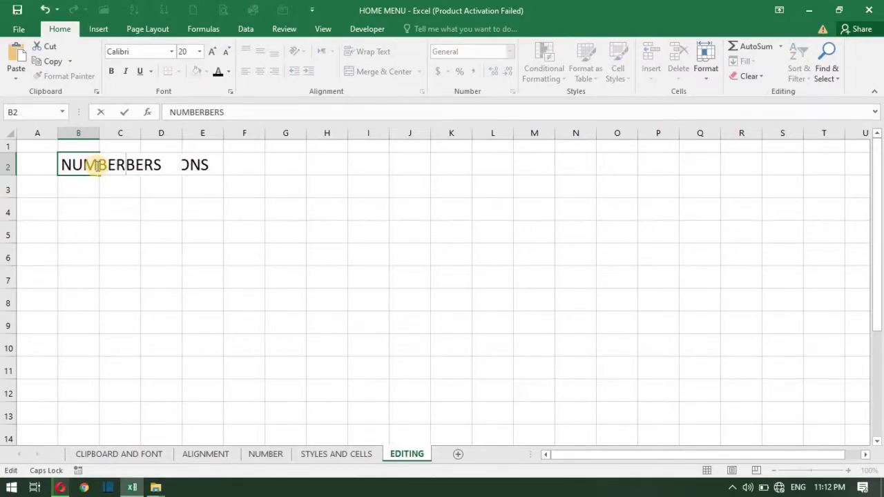
{"action": "key", "text": "BackSpace"}
{"action": "key", "text": "BackSpace"}
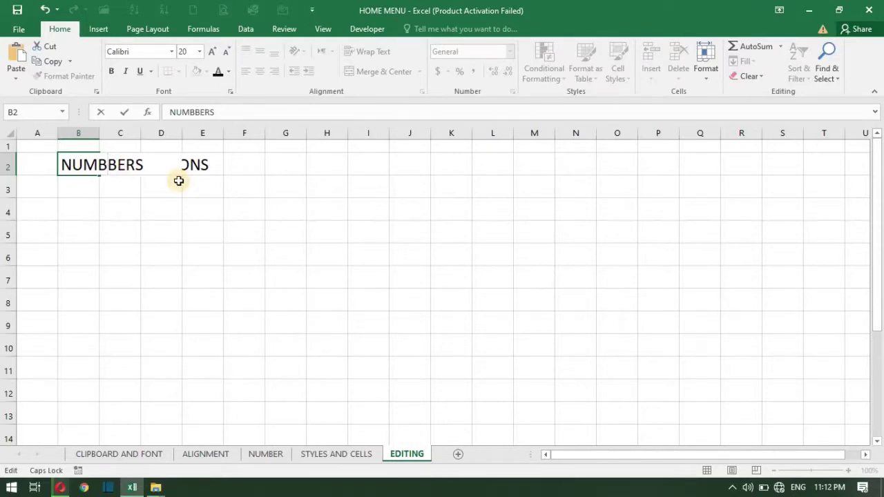
{"action": "key", "text": "BackSpace"}
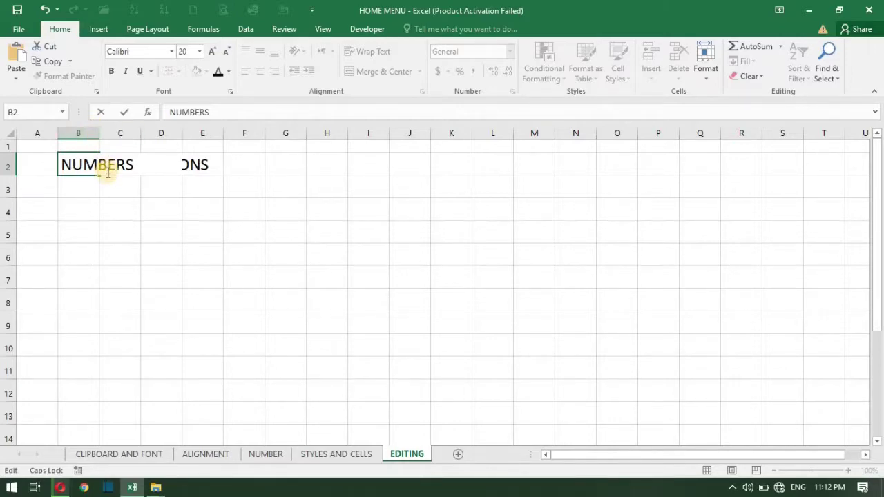
{"action": "left_click", "coordinate": [103, 192]}
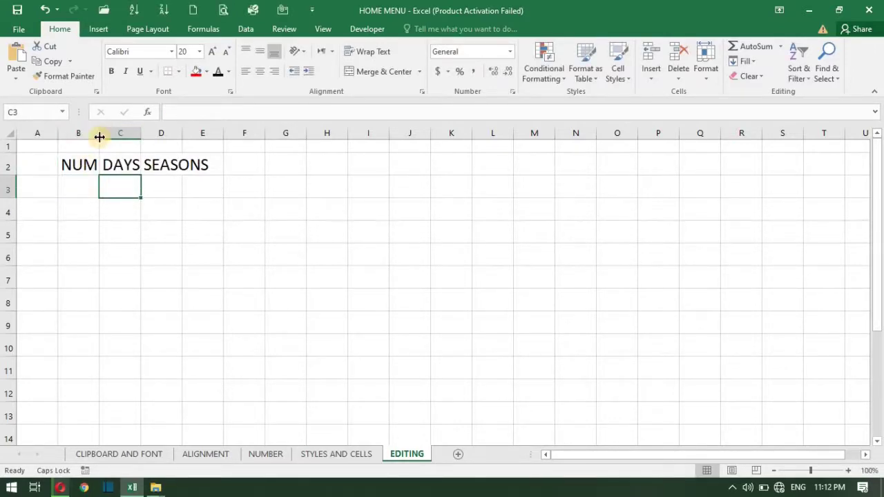
Step: AutoFit columns B, C and D to fit NUMBERS, DAYS OF WEEK and SEASONS
{"action": "double_click", "coordinate": [99, 136]}
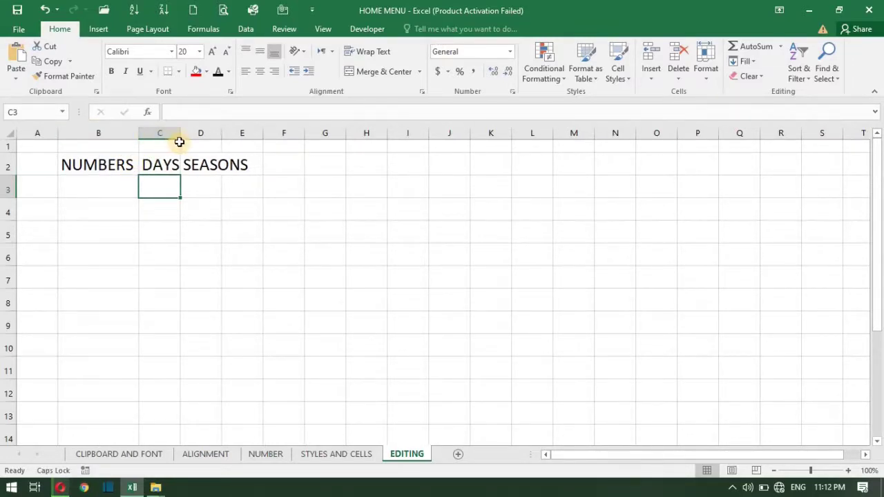
{"action": "left_click_drag", "start_coordinate": [178, 135], "coordinate": [179, 135]}
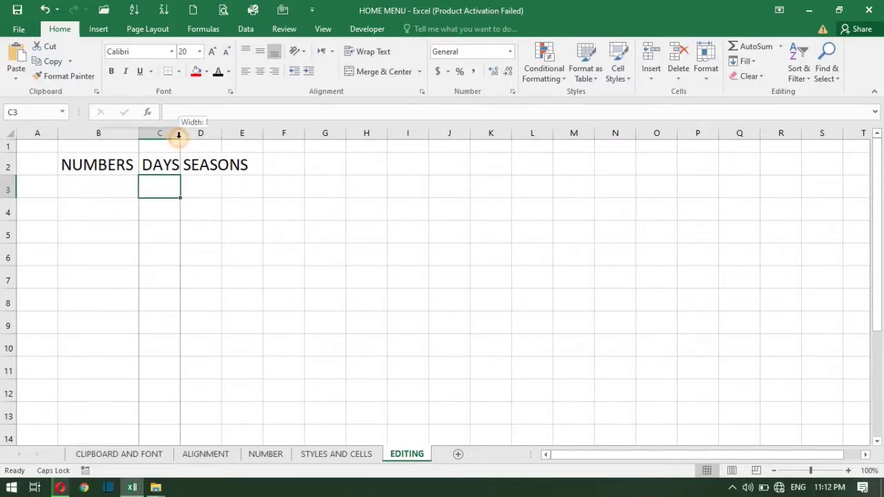
{"action": "double_click", "coordinate": [178, 136]}
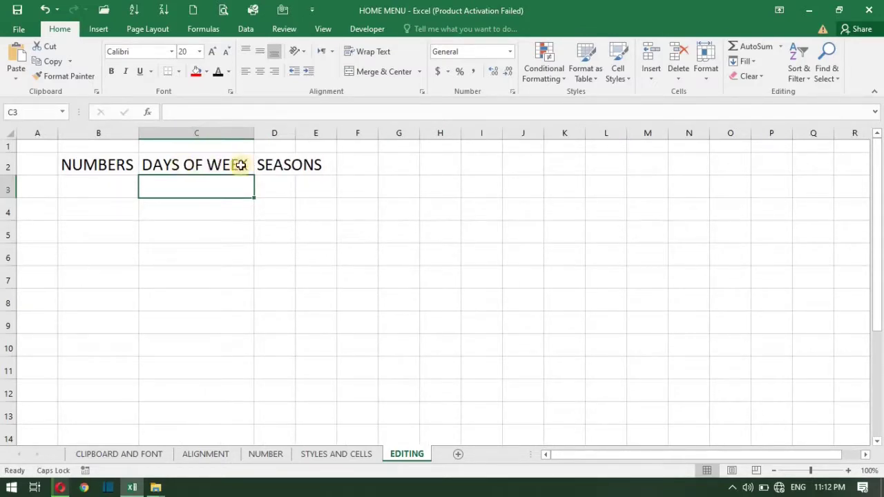
{"action": "double_click", "coordinate": [296, 132]}
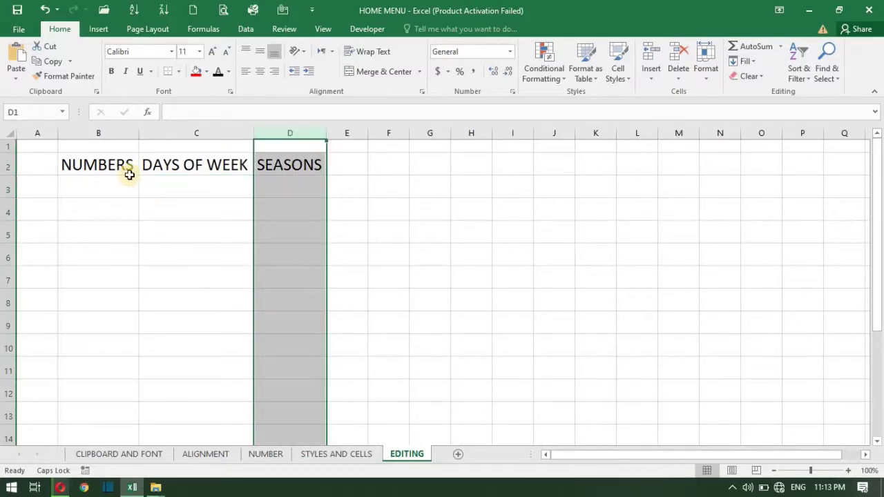
{"action": "left_click", "coordinate": [99, 165]}
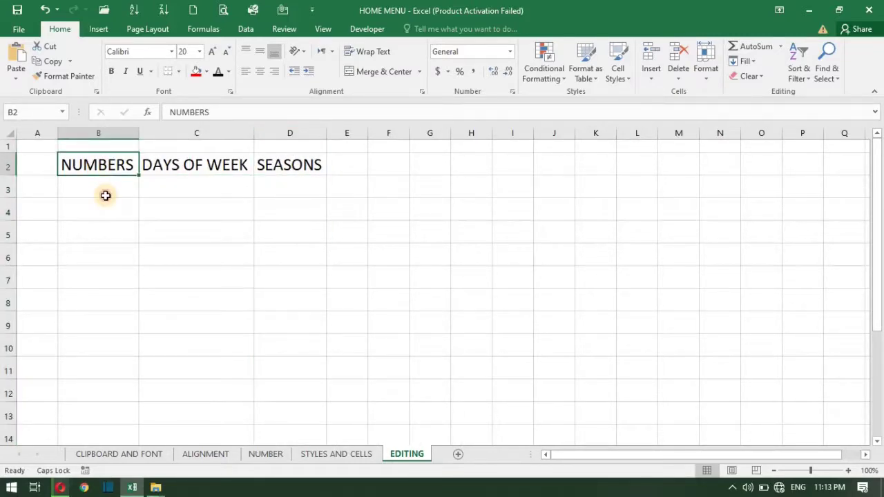
Step: Enter 1 in B3 and 2 in B4, then reselect B3
{"action": "left_click", "coordinate": [105, 195]}
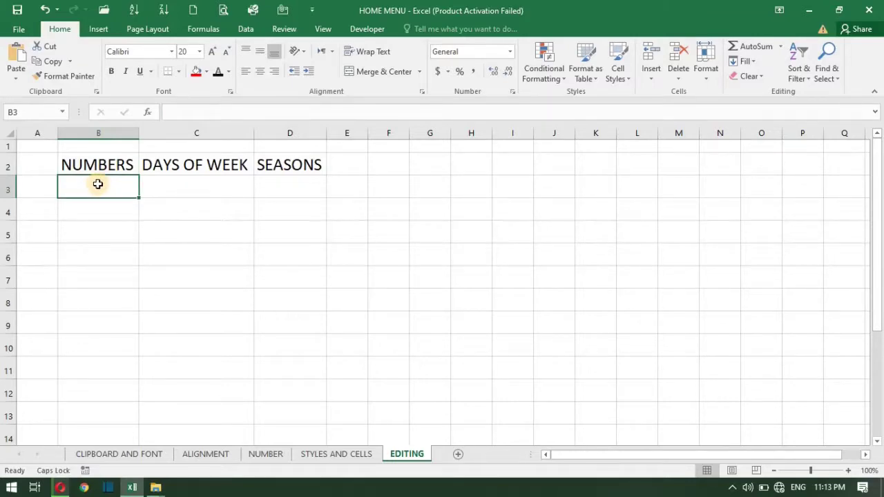
{"action": "type", "text": "1"}
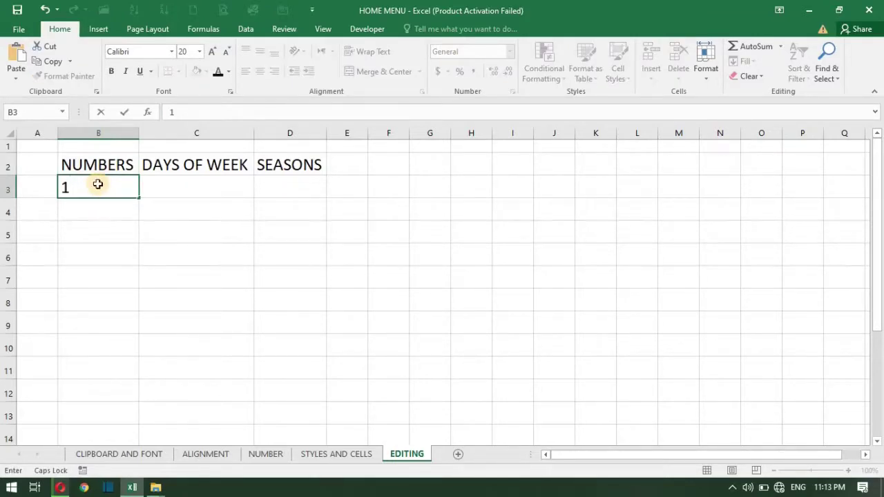
{"action": "key", "text": "Return"}
{"action": "type", "text": "2"}
{"action": "key", "text": "Return"}
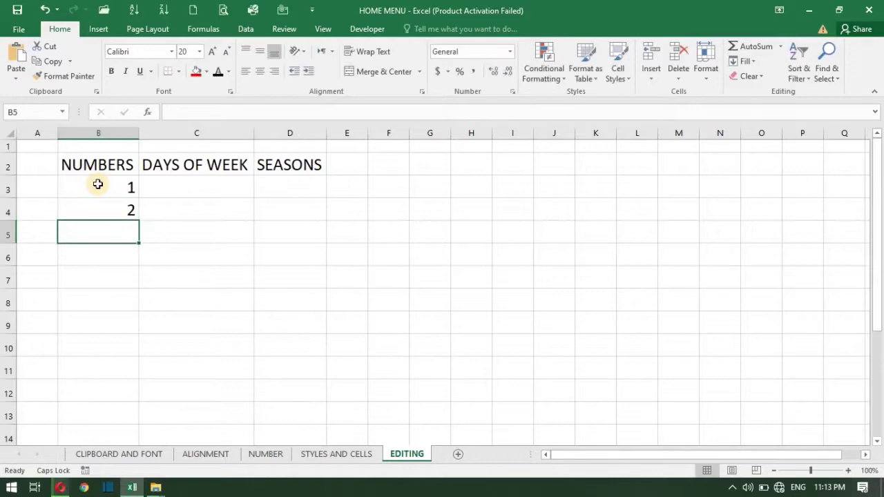
{"action": "left_click", "coordinate": [128, 187]}
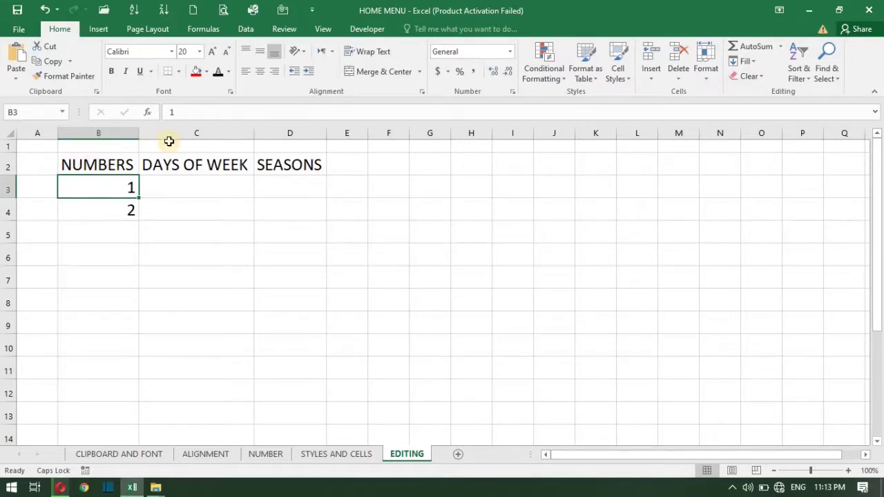
{"action": "left_click", "coordinate": [744, 47]}
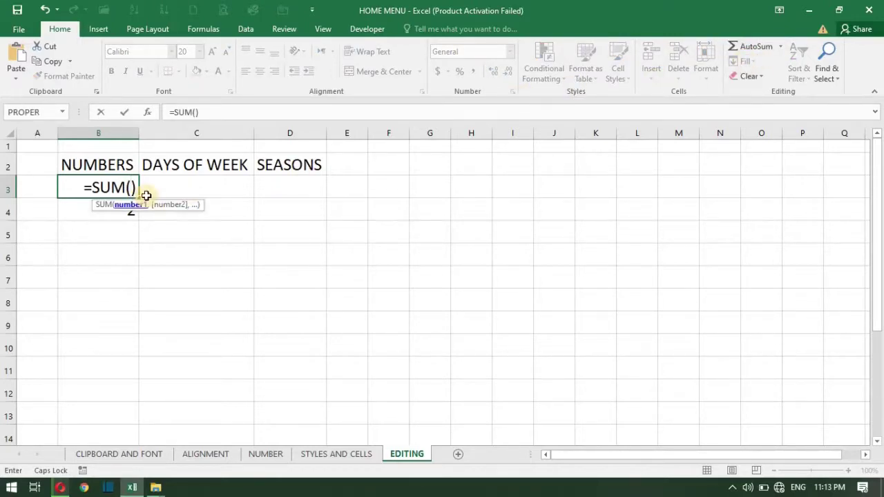
{"action": "key", "text": "BackSpace"}
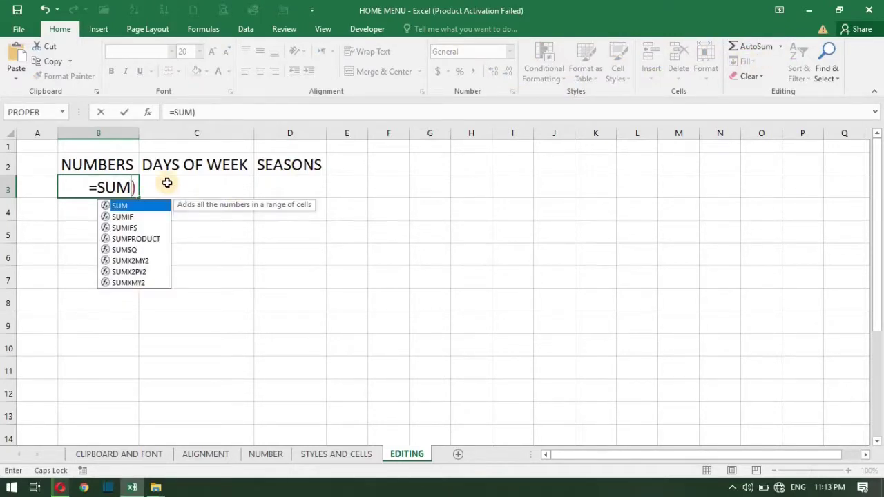
{"action": "key", "text": "BackSpace"}
{"action": "key", "text": "BackSpace"}
{"action": "key", "text": "BackSpace"}
{"action": "key", "text": "BackSpace"}
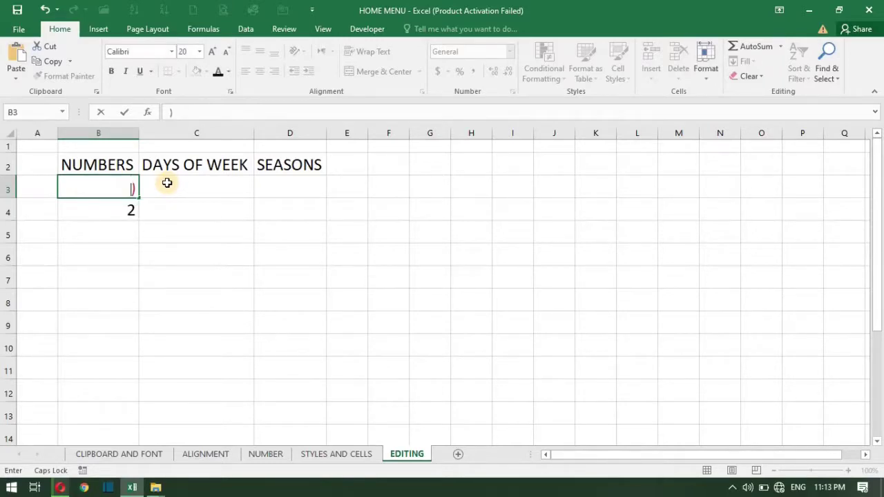
{"action": "double_click", "coordinate": [166, 183]}
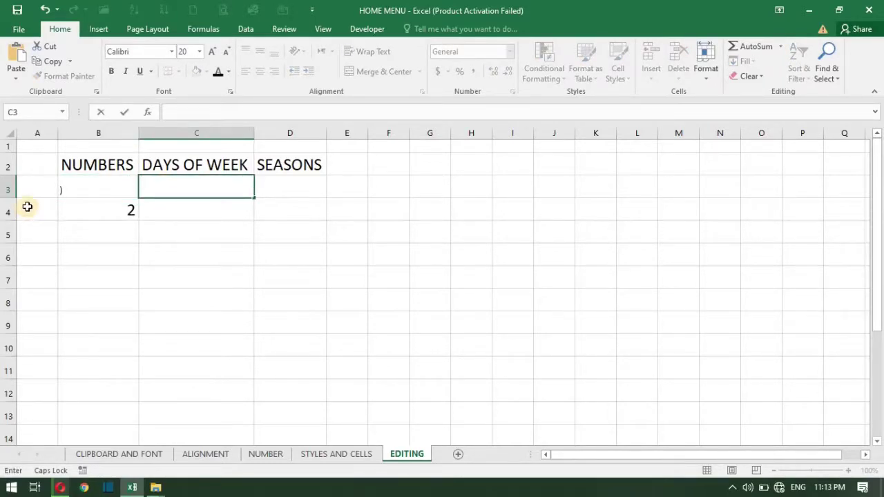
{"action": "left_click", "coordinate": [70, 194]}
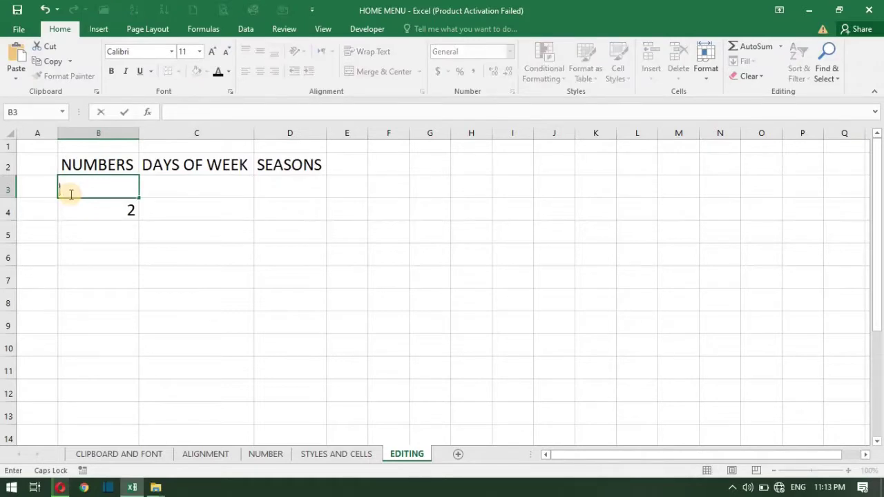
{"action": "key", "text": "BackSpace"}
{"action": "left_click", "coordinate": [75, 210]}
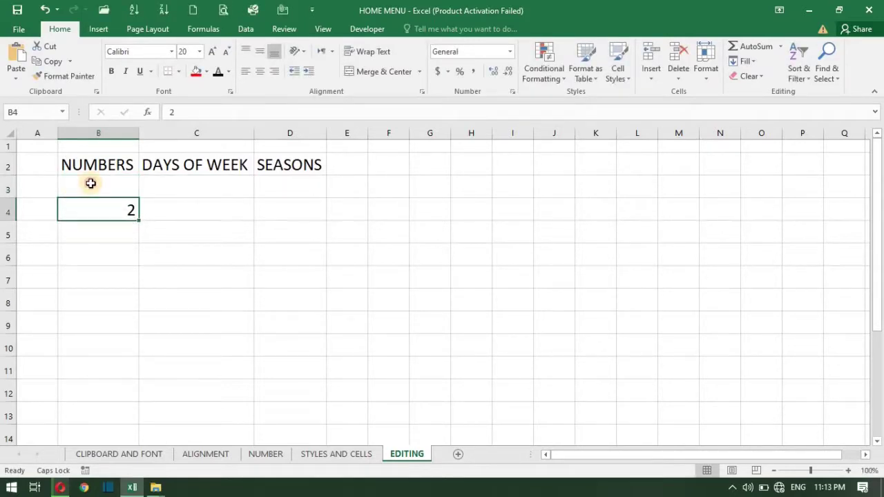
{"action": "left_click", "coordinate": [90, 183]}
{"action": "key", "text": "ctrl+z"}
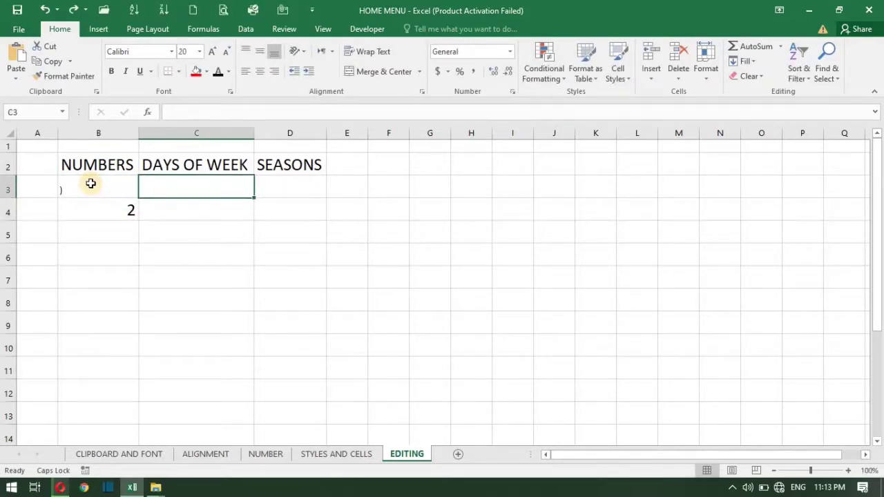
{"action": "key", "text": "ctrl+z"}
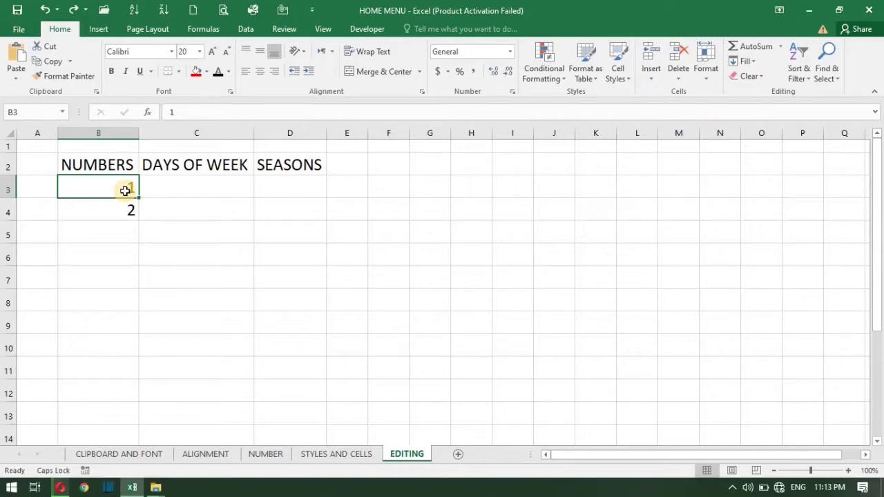
{"action": "key", "text": "shift+Down"}
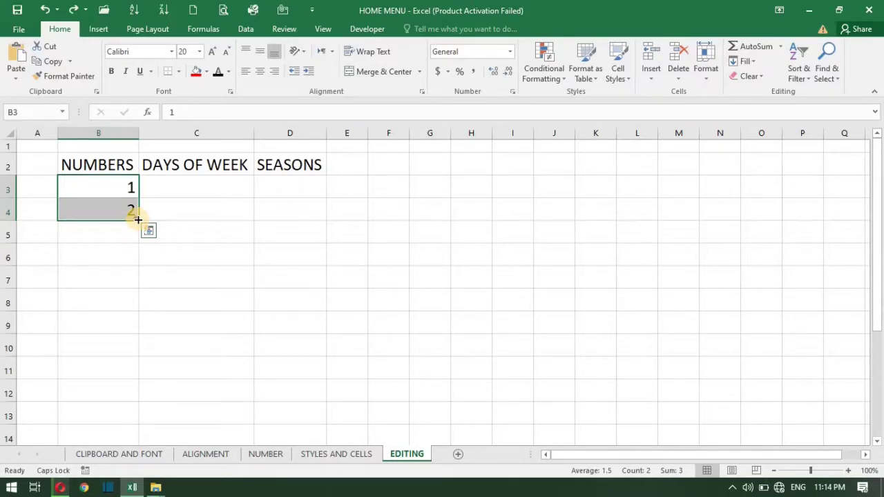
Step: Extend the 1, 2 pattern down column B to reach 11 in B13
{"action": "left_click_drag", "start_coordinate": [138, 219], "coordinate": [138, 222]}
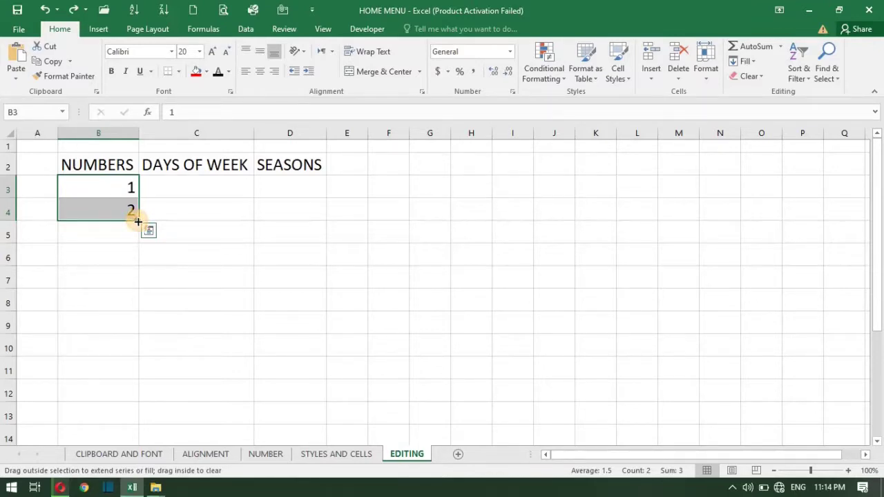
{"action": "left_click_drag", "start_coordinate": [138, 221], "coordinate": [141, 335]}
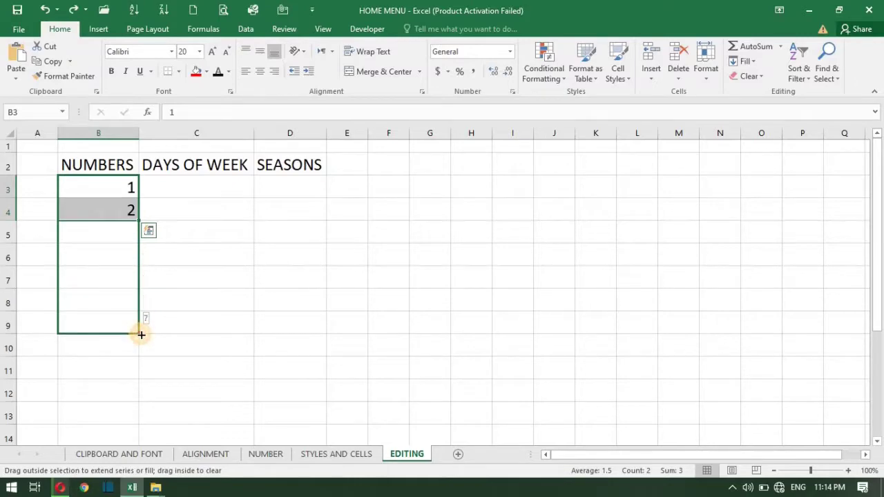
{"action": "mouse_move", "coordinate": [141, 334]}
{"action": "left_mouse_down"}
{"action": "mouse_move", "coordinate": [131, 446]}
{"action": "mouse_move", "coordinate": [114, 314]}
{"action": "left_mouse_up"}
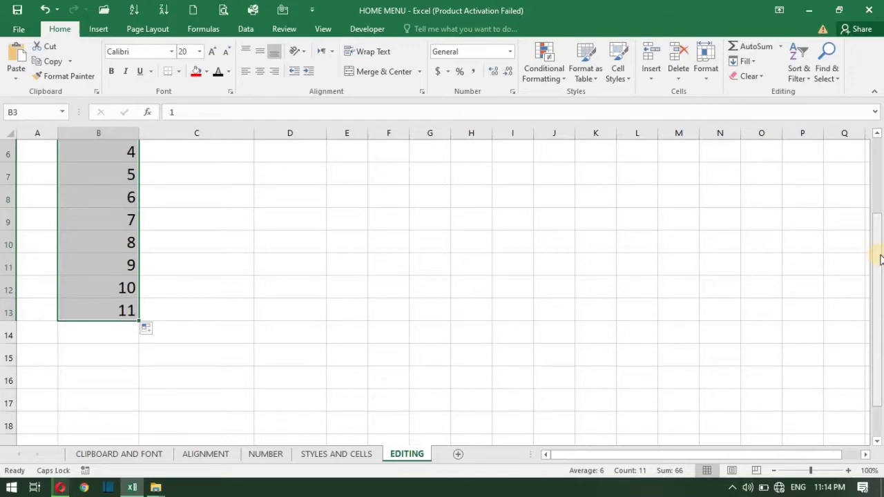
{"action": "left_click_drag", "start_coordinate": [878, 259], "coordinate": [876, 157]}
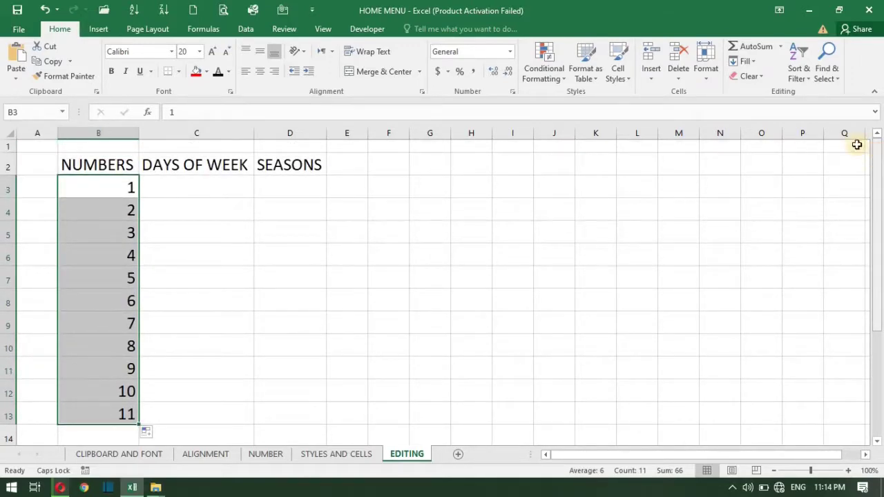
Step: Enter SUNDAY in C3 and MONDAY in C4, fixing the typos along the way
{"action": "left_click", "coordinate": [160, 182]}
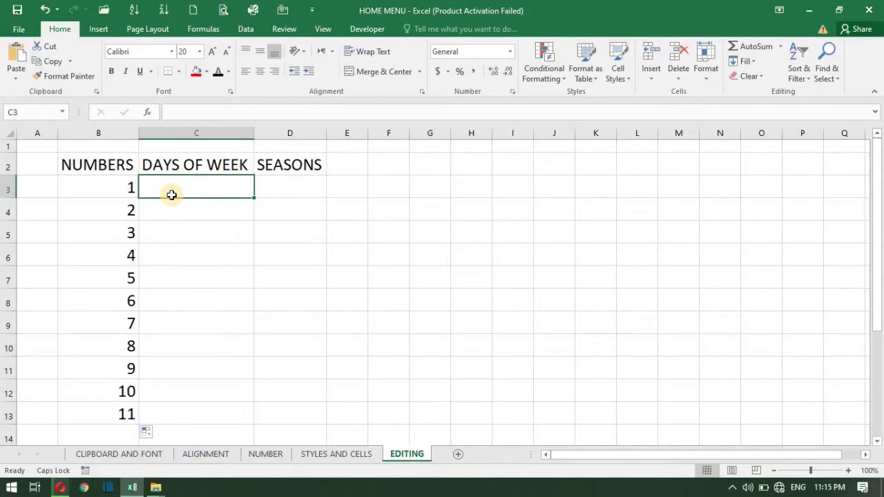
{"action": "type", "text": "S"}
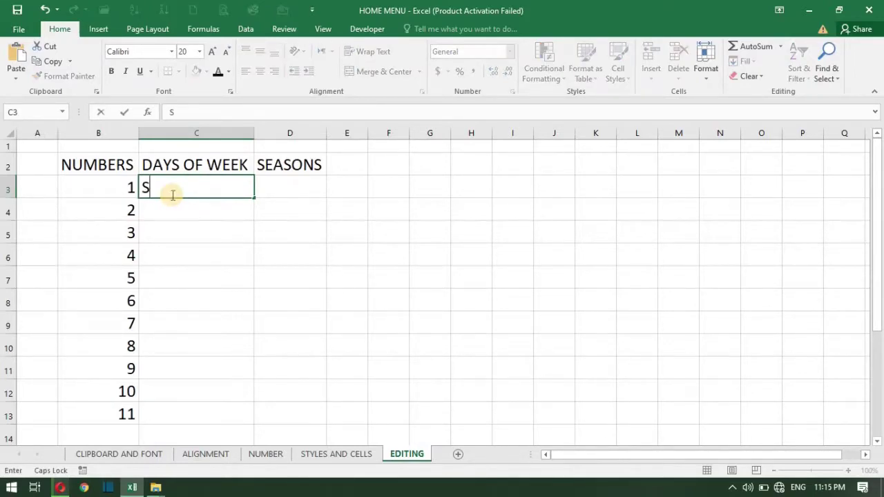
{"action": "key", "text": "BackSpace"}
{"action": "type", "text": "SUN"}
{"action": "type", "text": "DAT"}
{"action": "key", "text": "BackSpace"}
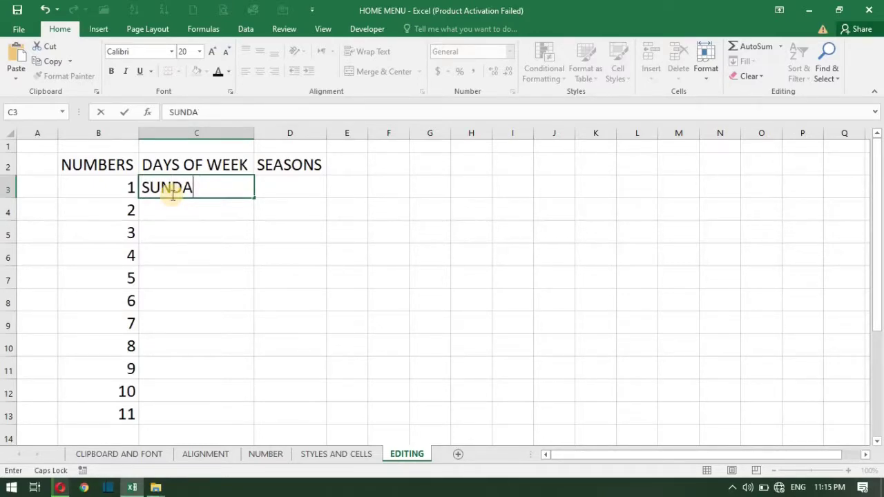
{"action": "type", "text": "Y"}
{"action": "key", "text": "Return"}
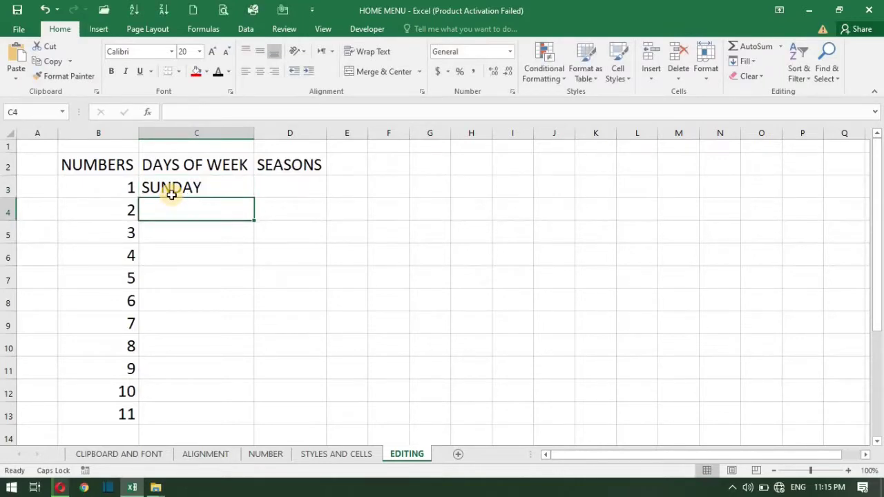
{"action": "type", "text": "MON"}
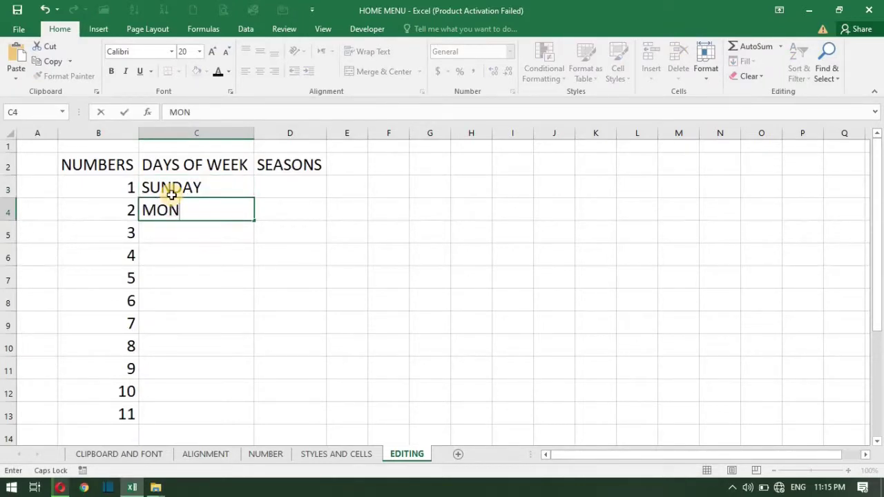
{"action": "type", "text": "DAY"}
{"action": "key", "text": "Return"}
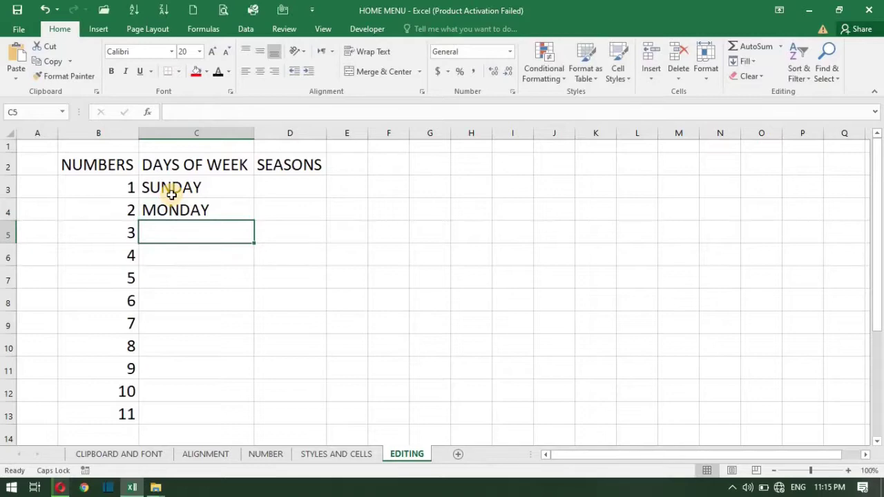
{"action": "left_click", "coordinate": [191, 183]}
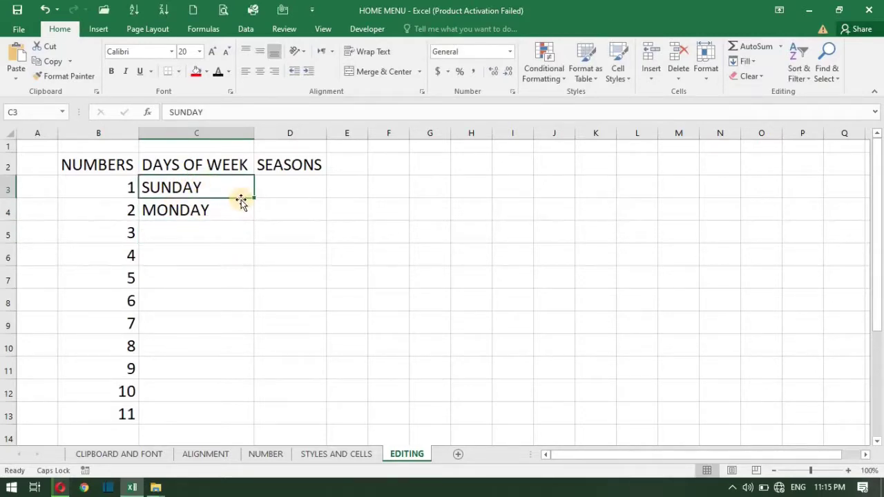
{"action": "left_click_drag", "start_coordinate": [241, 201], "coordinate": [224, 209]}
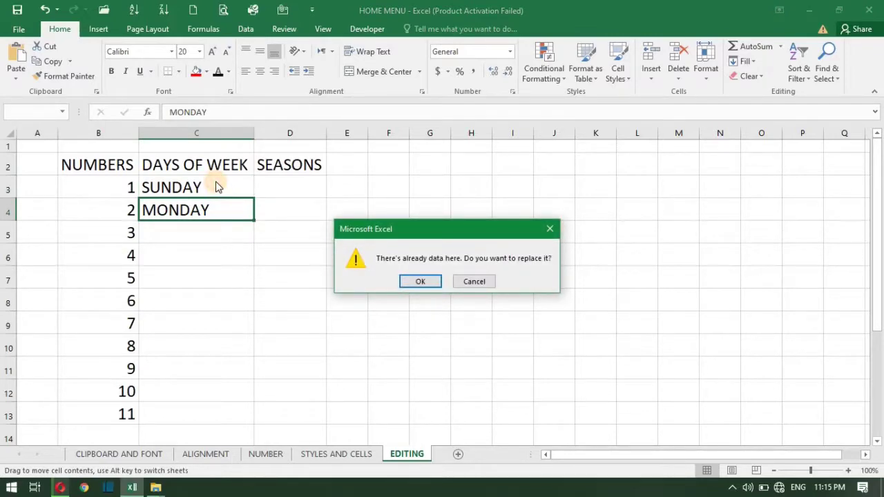
{"action": "key", "text": "Tab"}
{"action": "key", "text": "Return"}
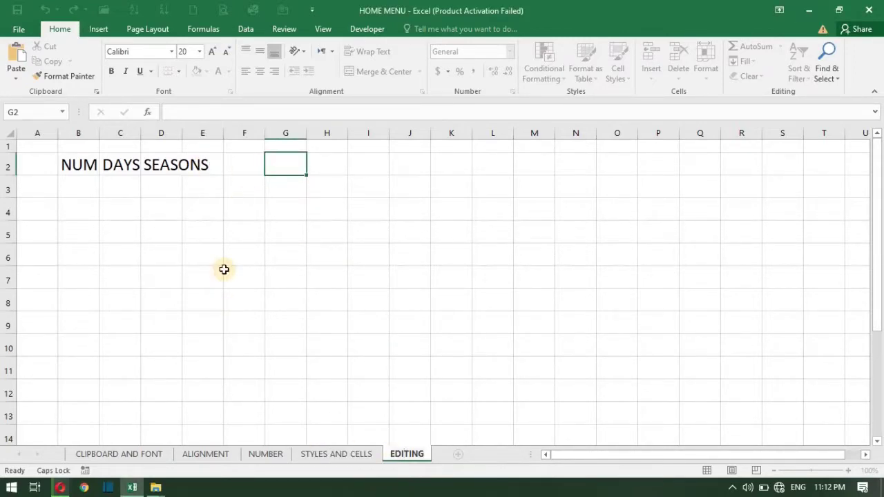
Step: Fix the NUMBERS heading in B2 by deleting the duplicated letters
{"action": "left_click", "coordinate": [191, 167]}
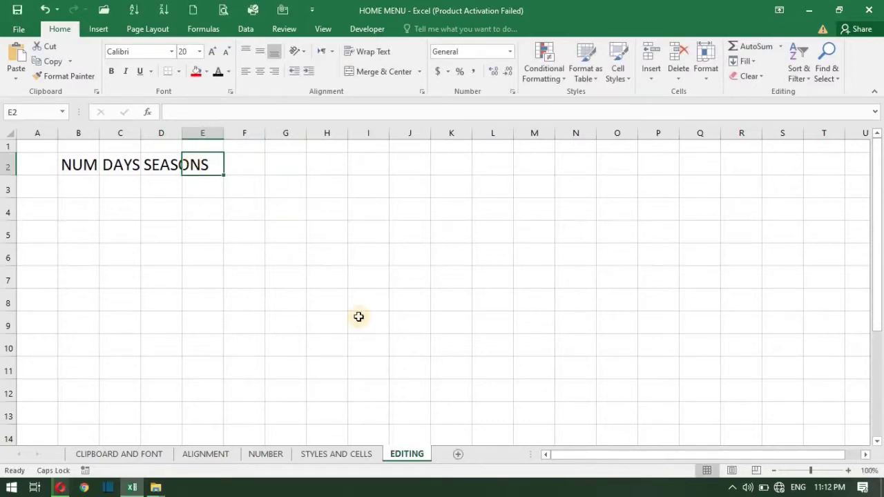
{"action": "left_click", "coordinate": [129, 165]}
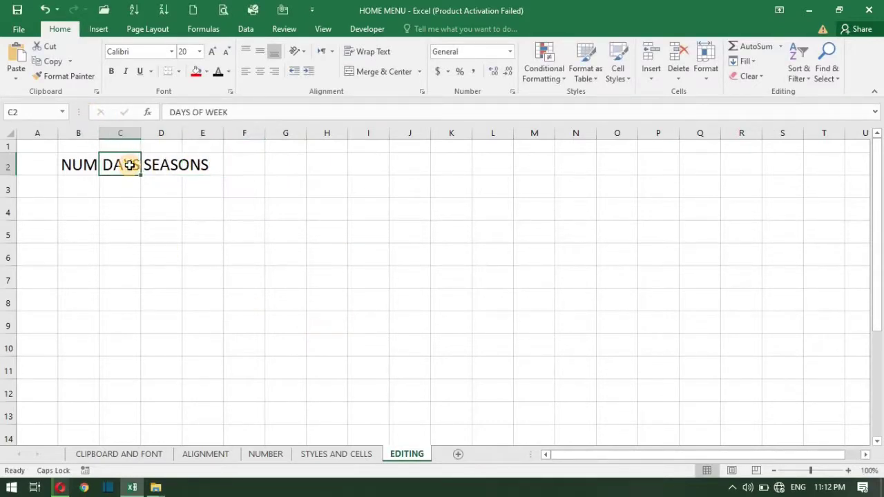
{"action": "left_click", "coordinate": [76, 164]}
{"action": "left_click", "coordinate": [165, 147]}
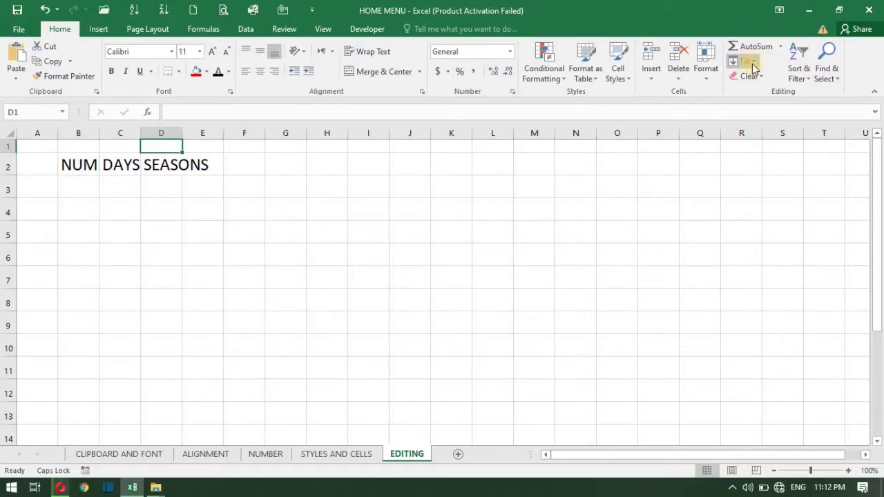
{"action": "left_click", "coordinate": [86, 164]}
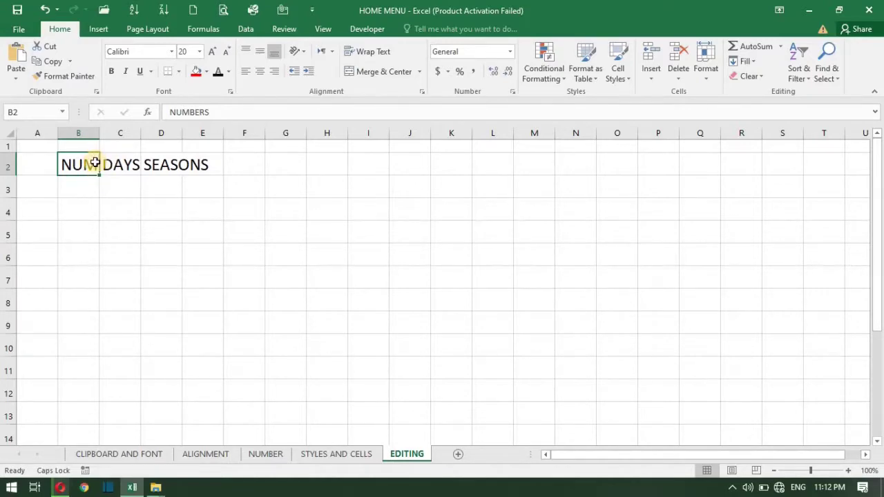
{"action": "double_click", "coordinate": [96, 167]}
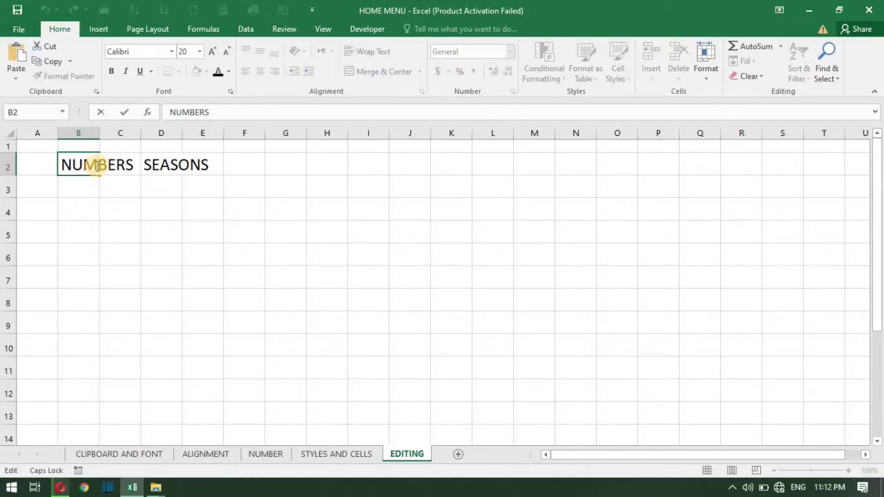
{"action": "type", "text": "BER"}
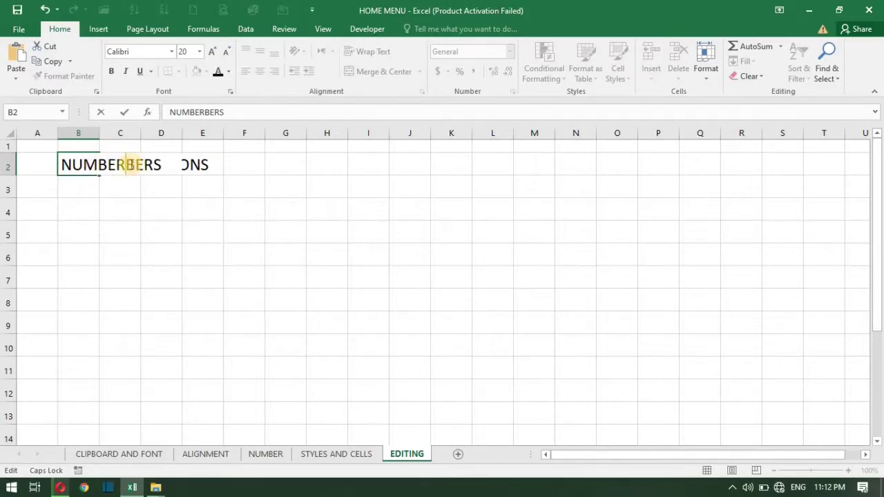
{"action": "key", "text": "BackSpace"}
{"action": "key", "text": "BackSpace"}
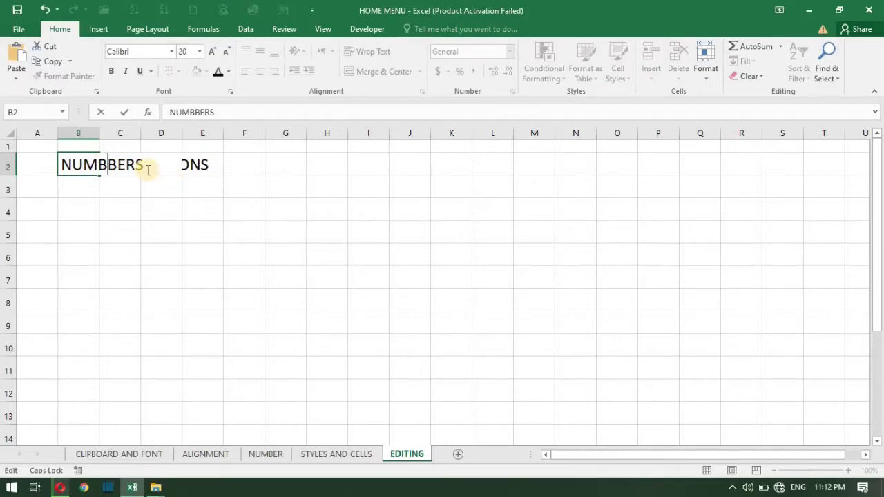
{"action": "key", "text": "BackSpace"}
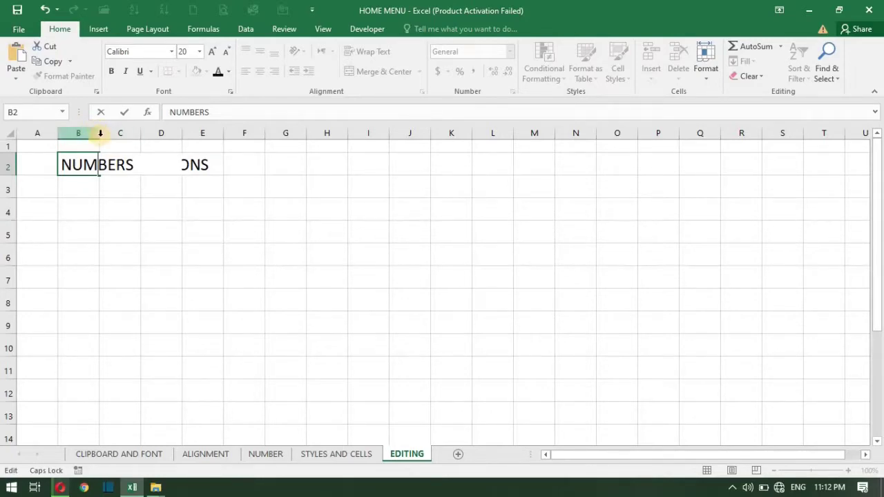
{"action": "left_click", "coordinate": [104, 194]}
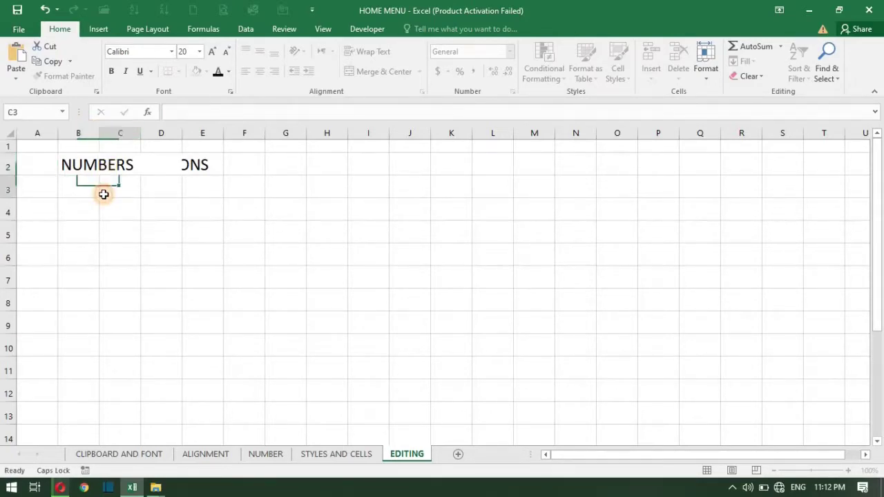
Step: AutoFit columns B, C and D to NUMBERS, DAYS OF WEEK and SEASONS
{"action": "double_click", "coordinate": [100, 136]}
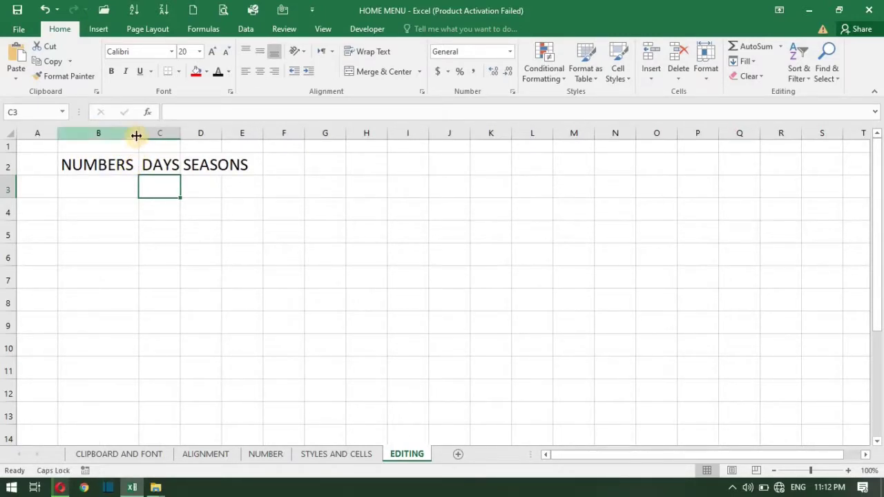
{"action": "double_click", "coordinate": [178, 138]}
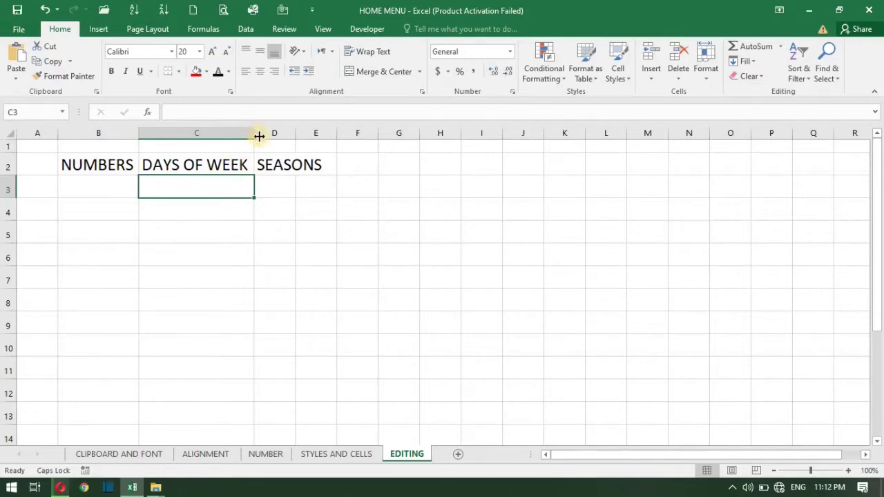
{"action": "double_click", "coordinate": [296, 131]}
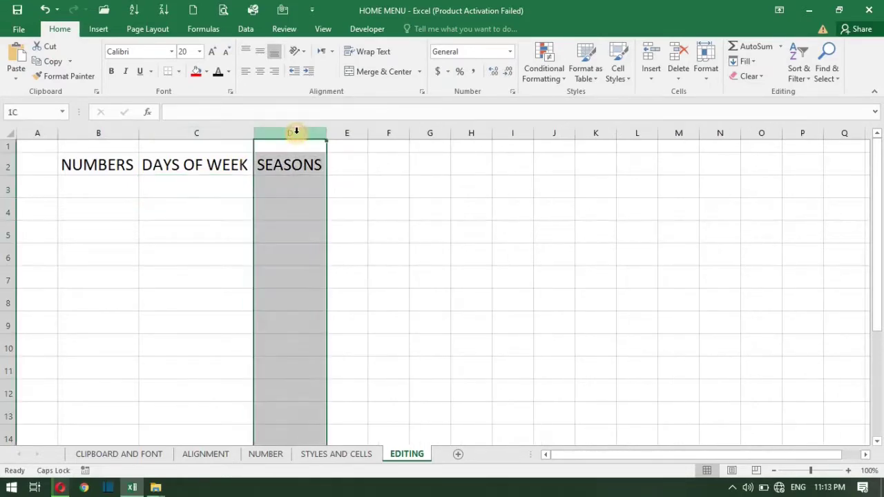
{"action": "left_click", "coordinate": [97, 166]}
{"action": "left_click", "coordinate": [105, 195]}
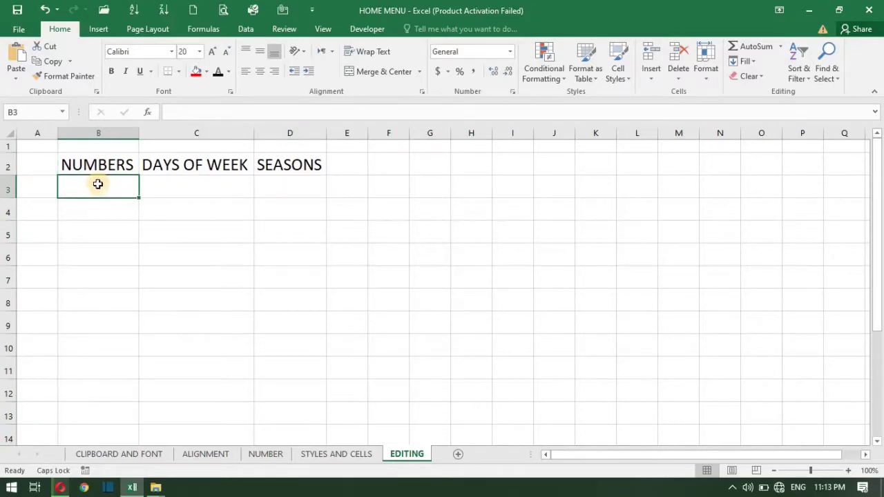
Step: Enter 1 in B3 and 2 in B4, then reselect B3
{"action": "type", "text": "1"}
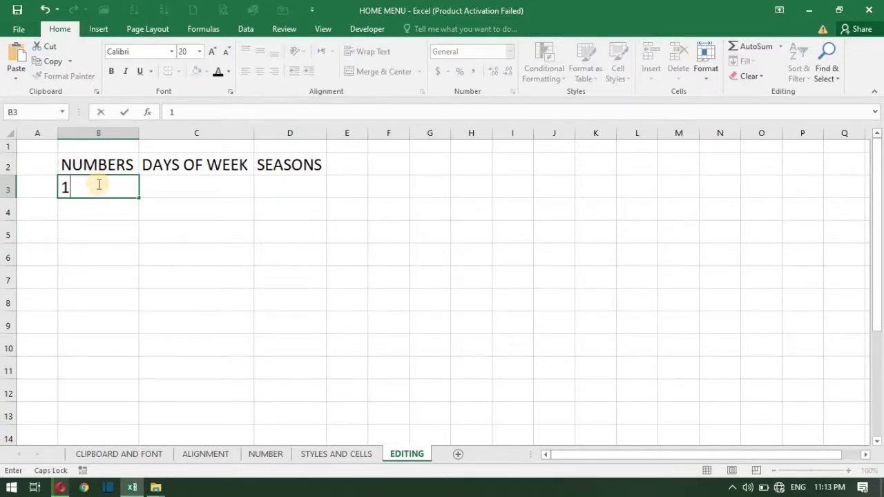
{"action": "key", "text": "Return"}
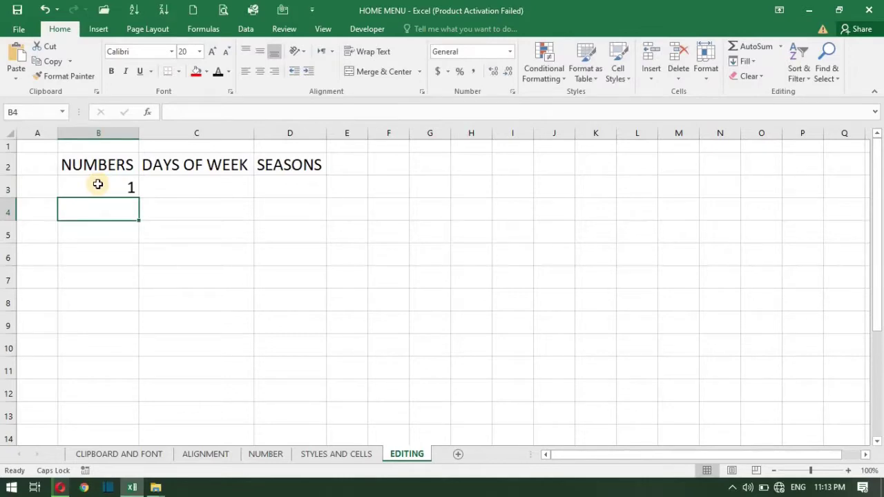
{"action": "type", "text": "2"}
{"action": "key", "text": "Return"}
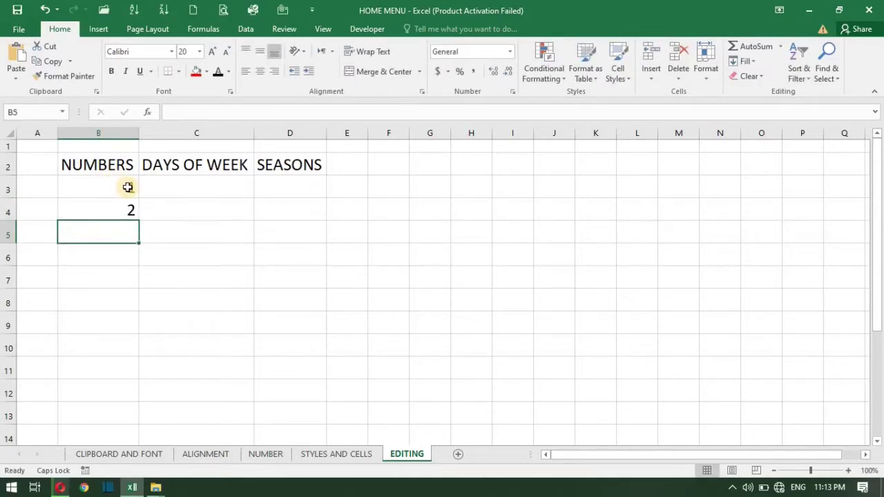
{"action": "left_click", "coordinate": [128, 187]}
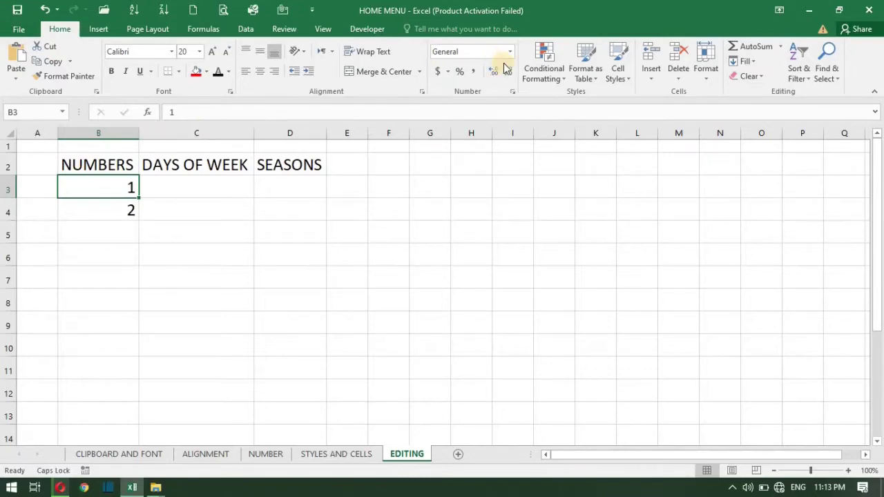
Step: Insert an AutoSum formula in B3, then delete it and leave B3 empty
{"action": "left_click", "coordinate": [731, 54]}
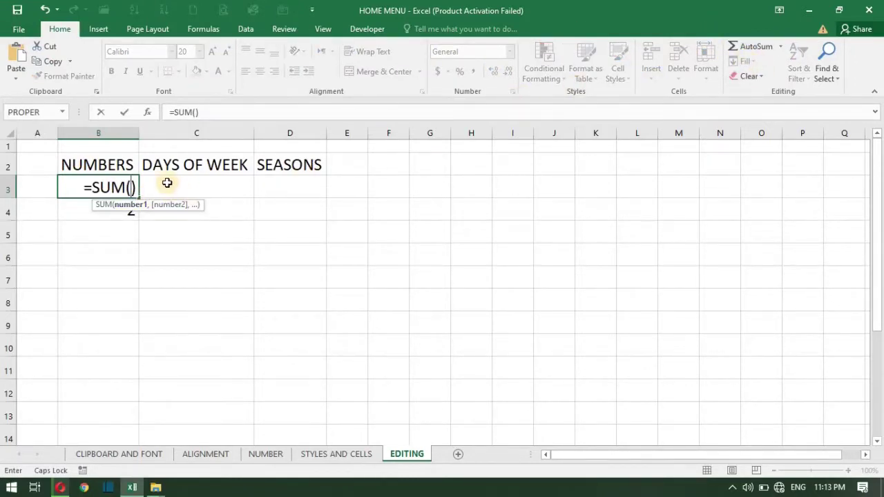
{"action": "key", "text": "BackSpace"}
{"action": "key", "text": "BackSpace"}
{"action": "key", "text": "BackSpace"}
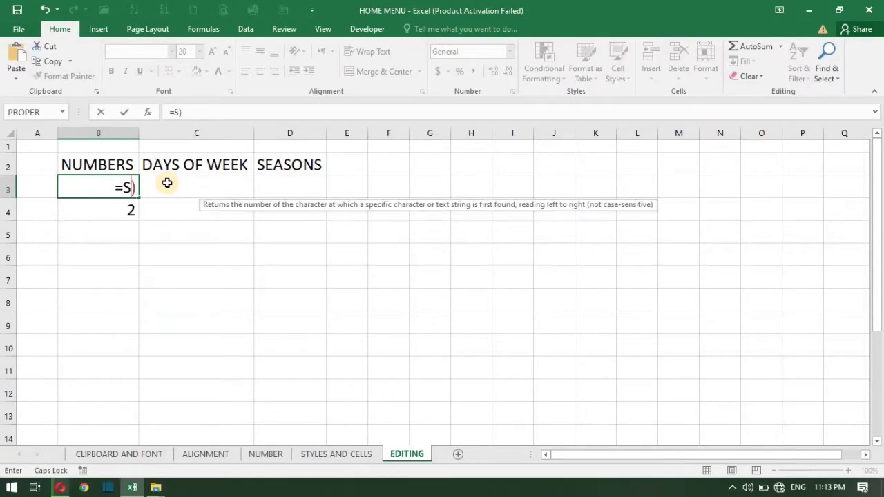
{"action": "key", "text": "BackSpace"}
{"action": "key", "text": "BackSpace"}
{"action": "left_click", "coordinate": [167, 183]}
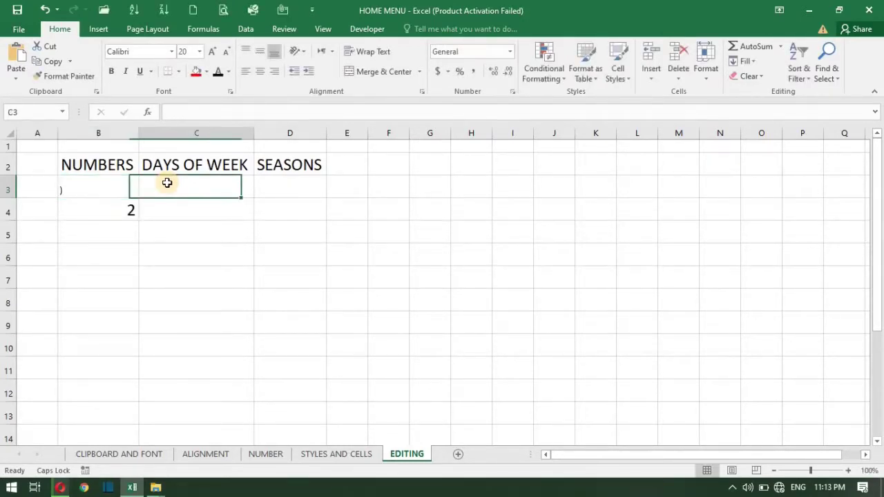
{"action": "left_click", "coordinate": [69, 194]}
{"action": "key", "text": "BackSpace"}
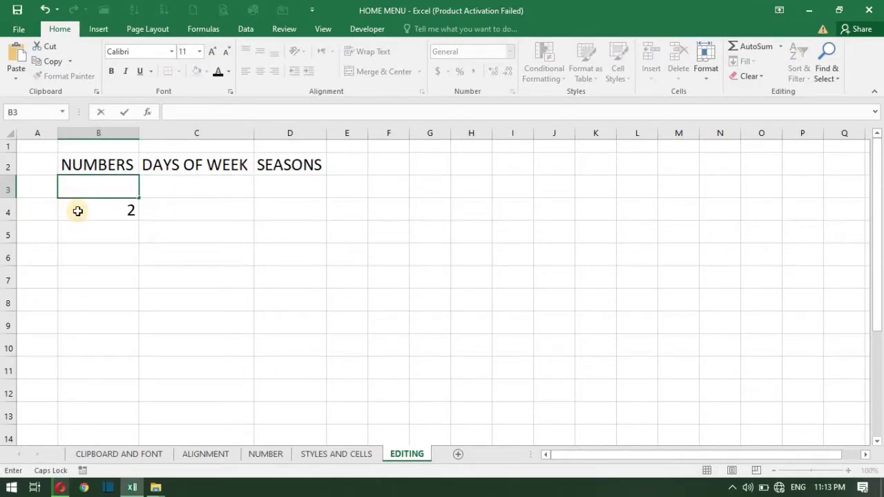
{"action": "key", "text": "Return"}
Step: Restore 1 in B3 and fill B3:B13 with 1 to 11 from the 1, 2 pattern
{"action": "left_click", "coordinate": [91, 183]}
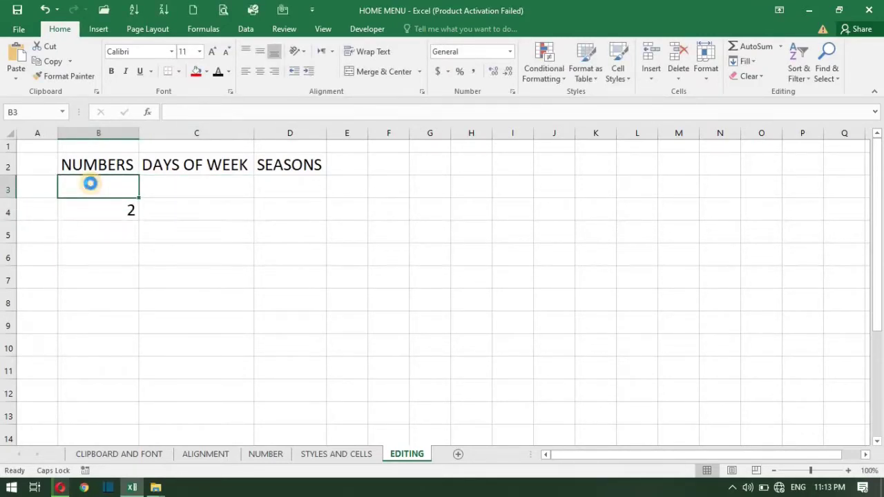
{"action": "key", "text": "ctrl+z"}
{"action": "key", "text": "ctrl+z"}
{"action": "key", "text": "ctrl+z"}
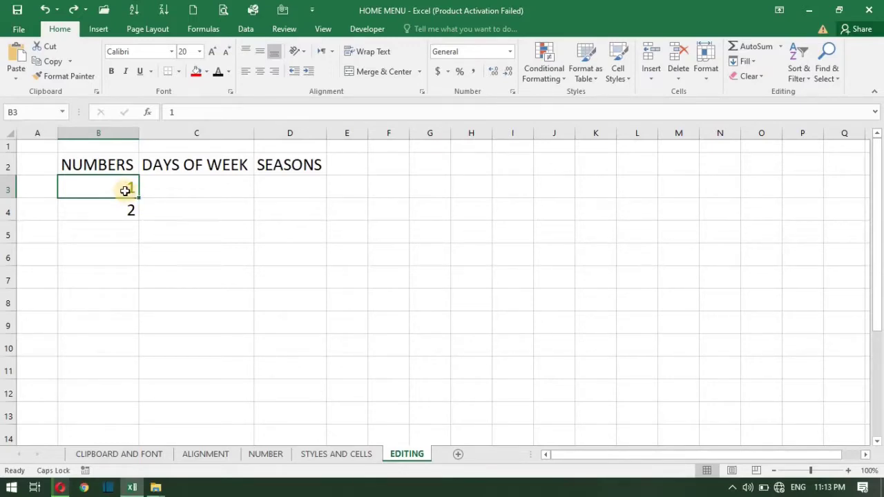
{"action": "key", "text": "shift+Down"}
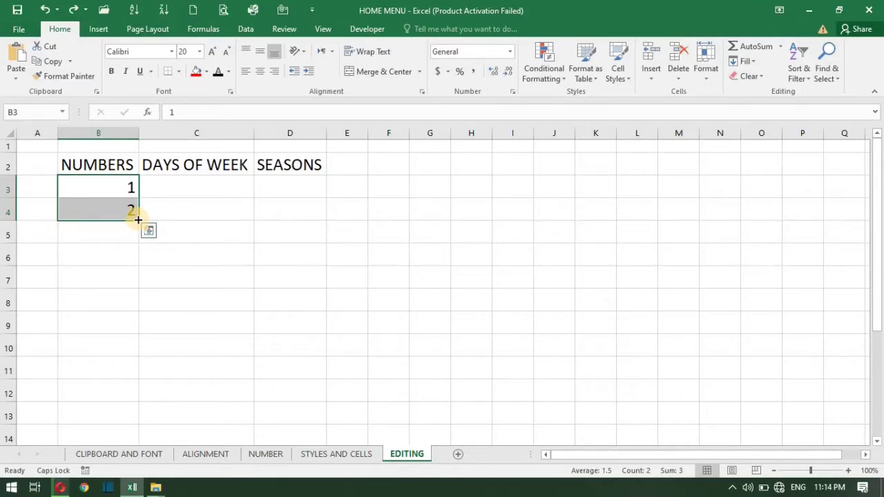
{"action": "left_click_drag", "start_coordinate": [138, 220], "coordinate": [138, 254]}
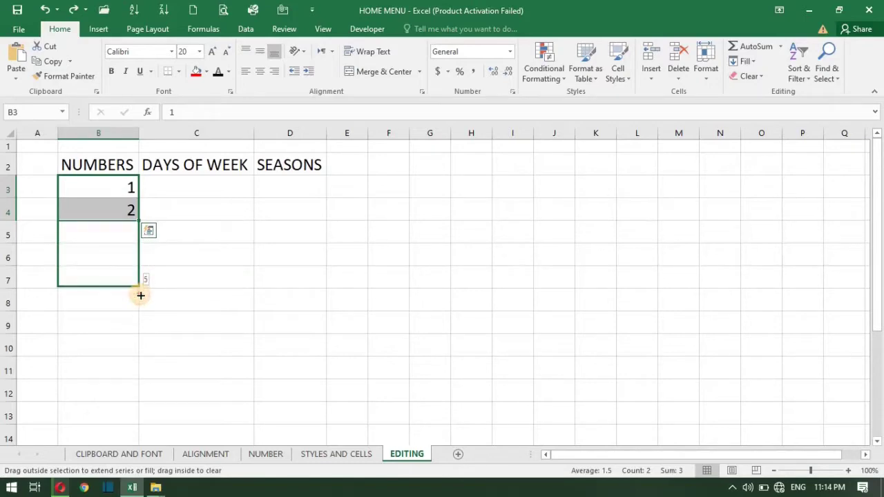
{"action": "mouse_move", "coordinate": [138, 254]}
{"action": "left_mouse_down"}
{"action": "mouse_move", "coordinate": [131, 439]}
{"action": "mouse_move", "coordinate": [114, 314]}
{"action": "left_mouse_up"}
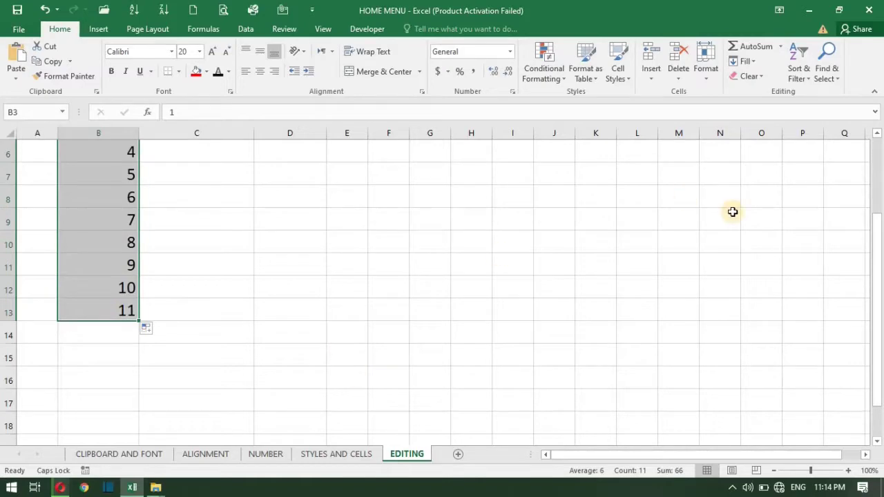
{"action": "left_click_drag", "start_coordinate": [877, 256], "coordinate": [876, 158]}
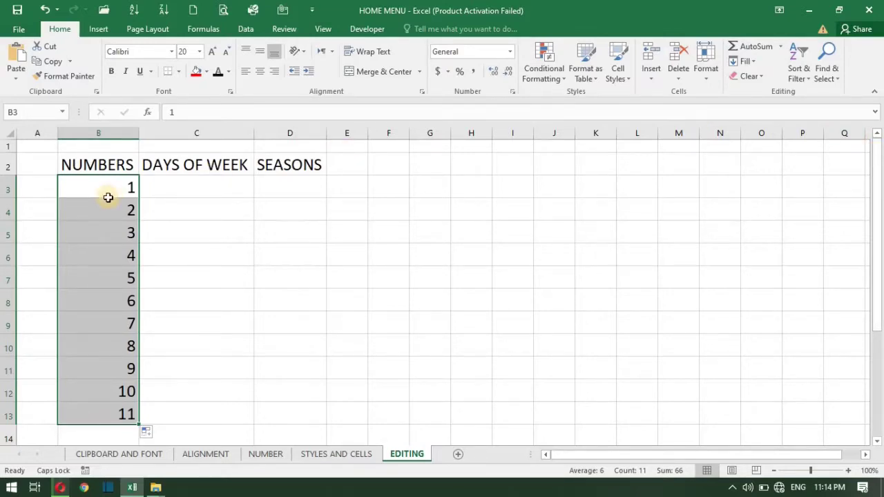
{"action": "left_click", "coordinate": [160, 181]}
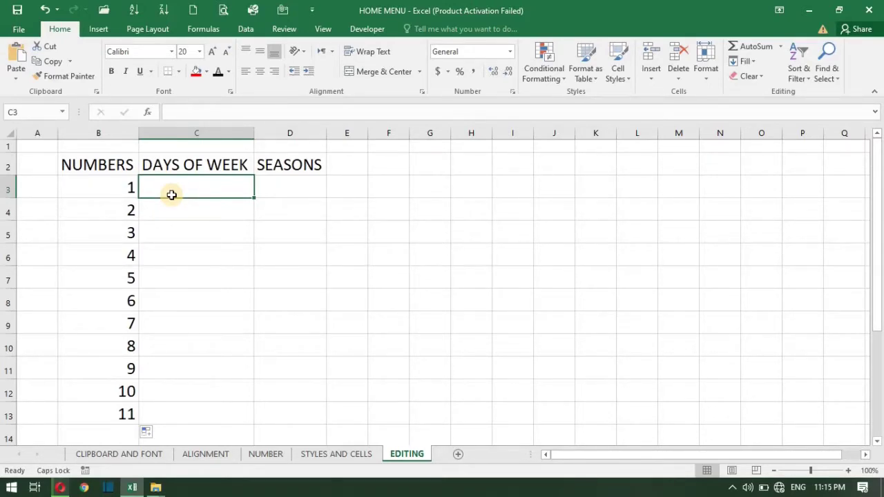
Step: Enter SUNDAY in C3 and MONDAY in C4 using AutoComplete
{"action": "type", "text": "SUNDAY"}
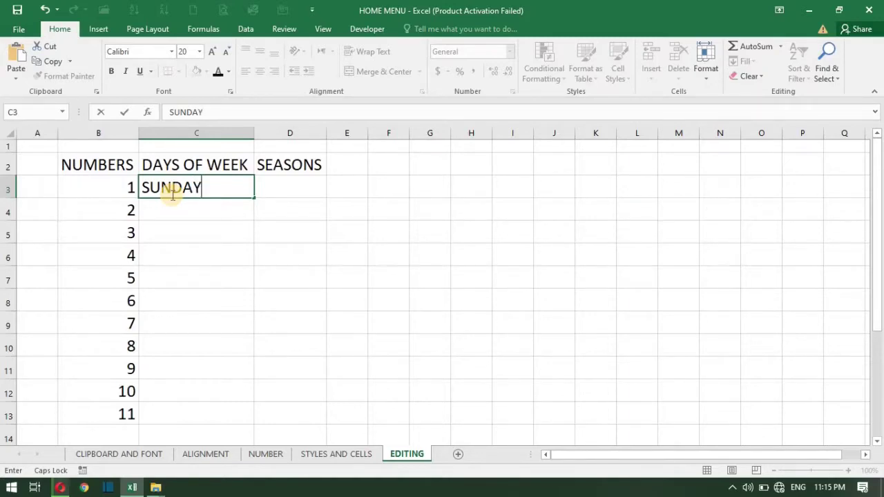
{"action": "key", "text": "Return"}
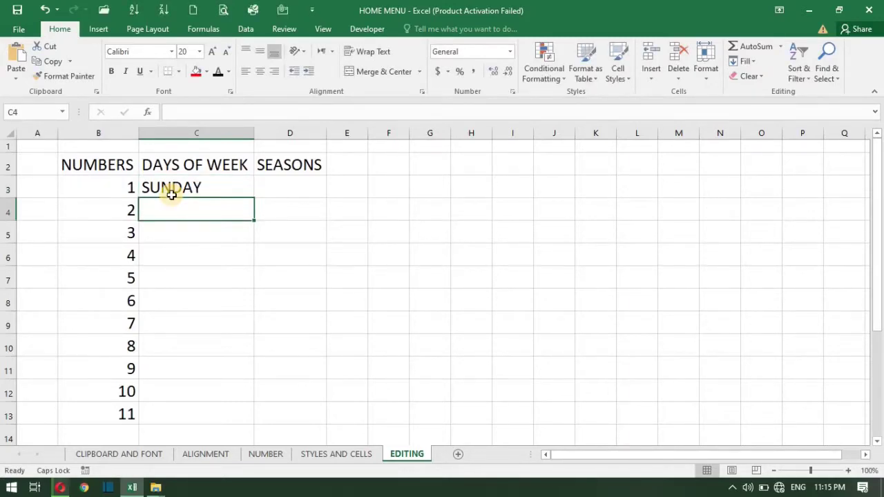
{"action": "type", "text": "MONDAY"}
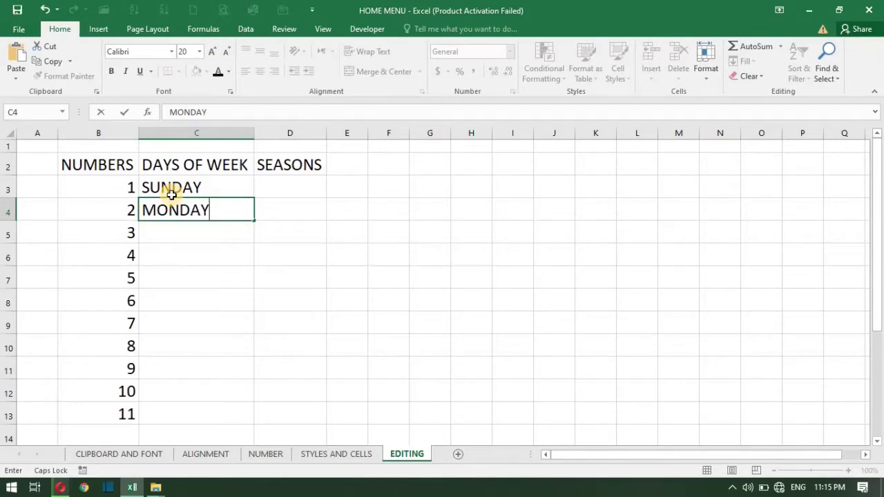
{"action": "key", "text": "Return"}
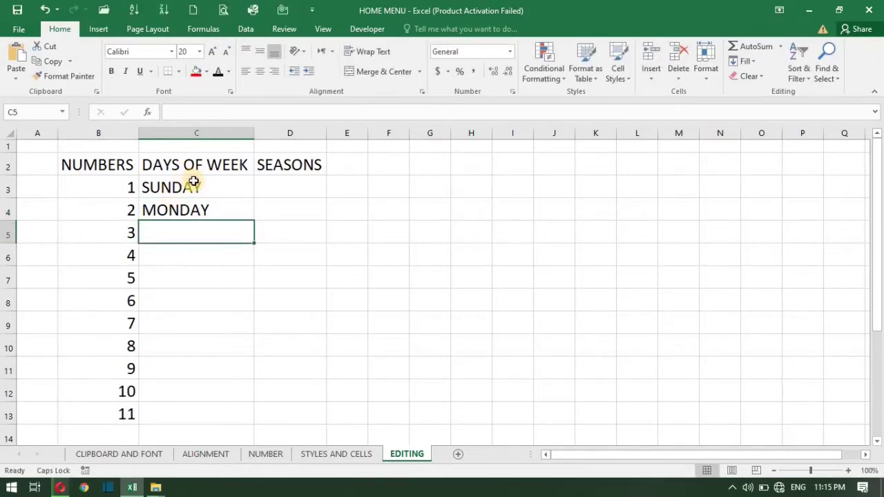
Step: Autofill the days from SUNDAY and MONDAY down to SATURDAY in C9
{"action": "left_click", "coordinate": [193, 182]}
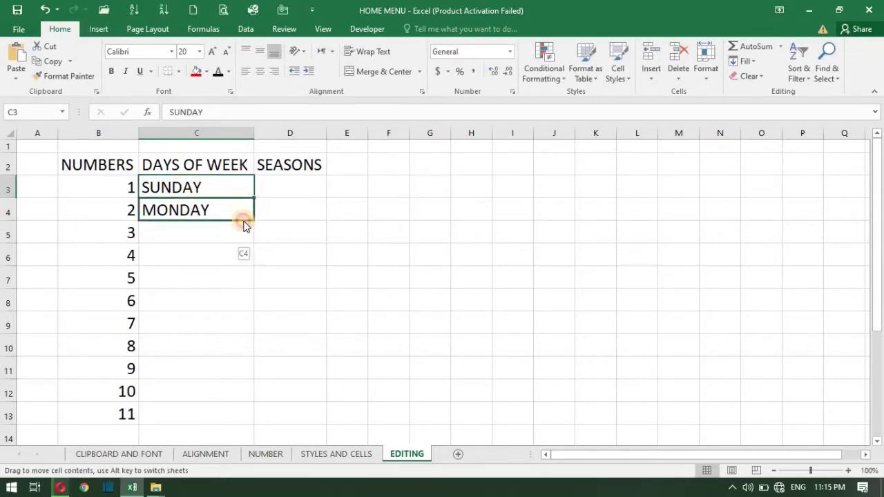
{"action": "left_click_drag", "start_coordinate": [227, 188], "coordinate": [254, 221]}
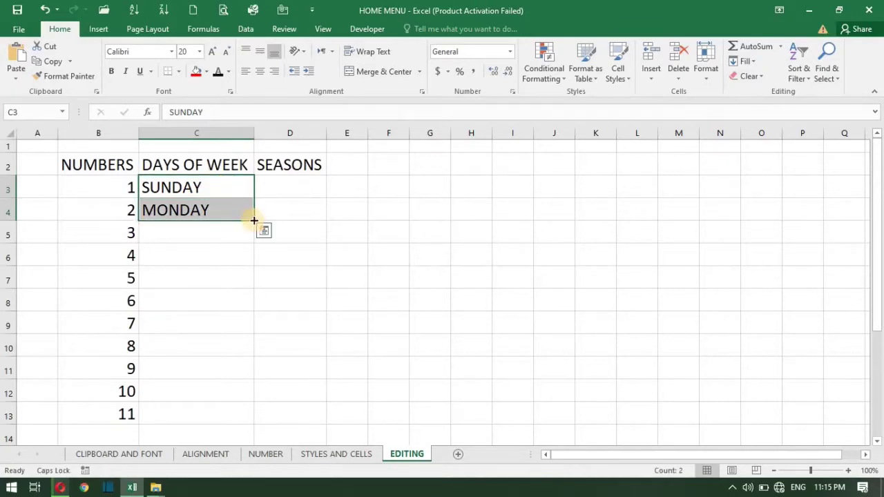
{"action": "left_click_drag", "start_coordinate": [253, 221], "coordinate": [253, 221]}
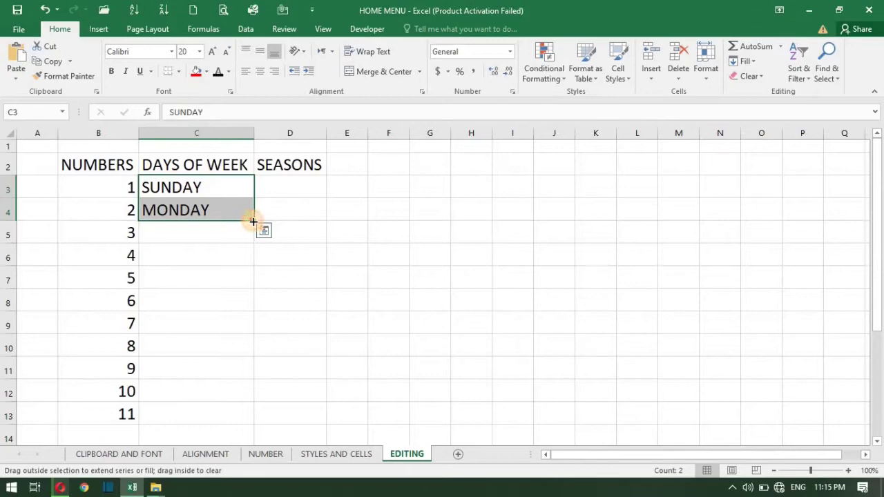
{"action": "left_click_drag", "start_coordinate": [253, 220], "coordinate": [246, 329]}
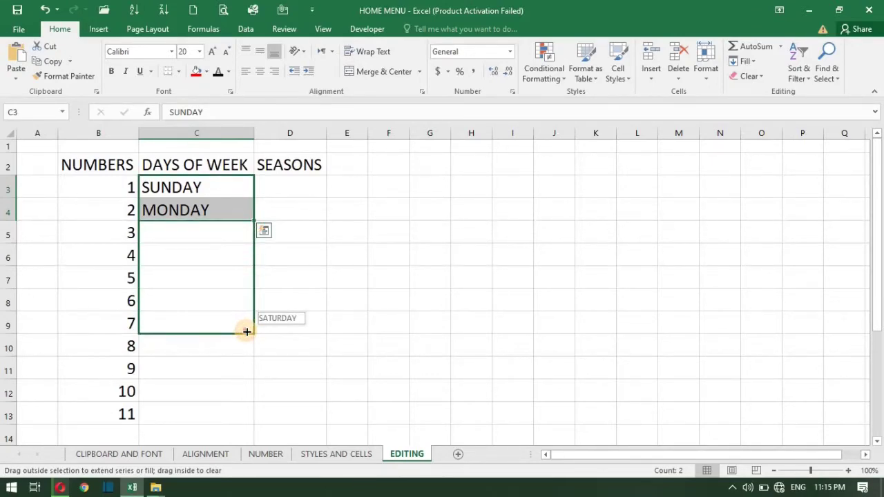
{"action": "left_click_drag", "start_coordinate": [246, 330], "coordinate": [246, 331]}
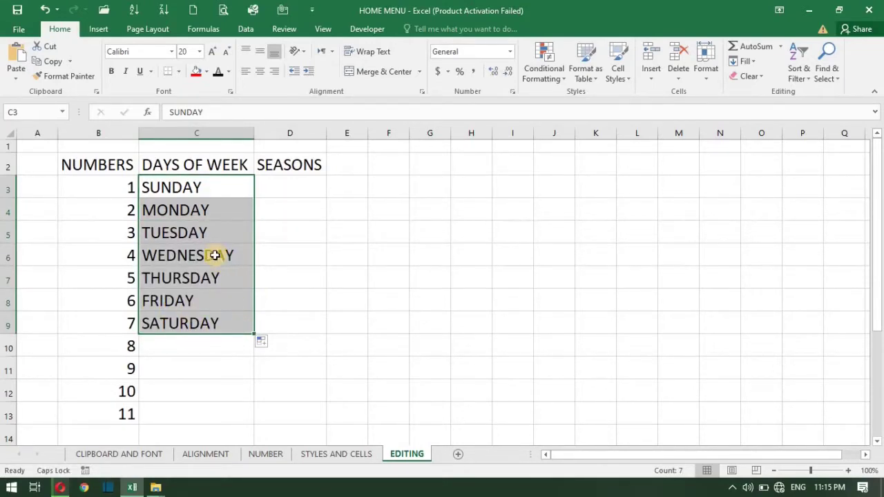
{"action": "left_click", "coordinate": [191, 203]}
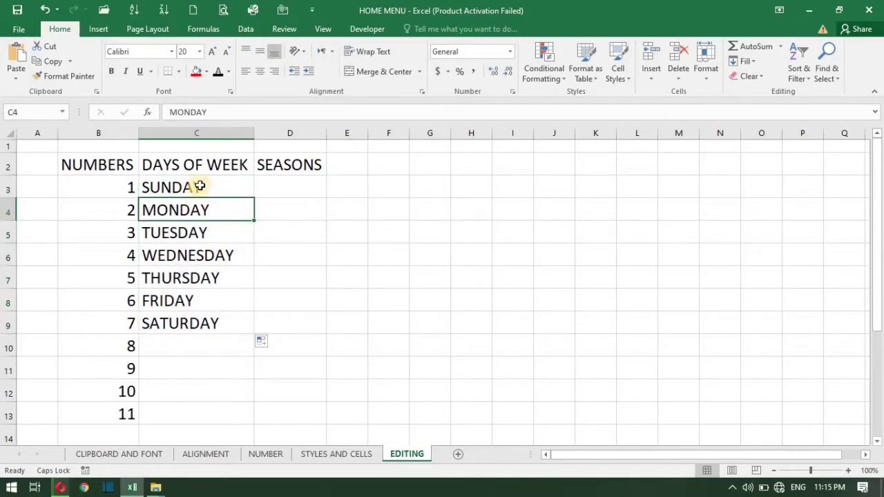
Step: Re-extend the SUNDAY, MONDAY pattern so the days repeat to SATURDAY in C16
{"action": "left_click", "coordinate": [207, 194]}
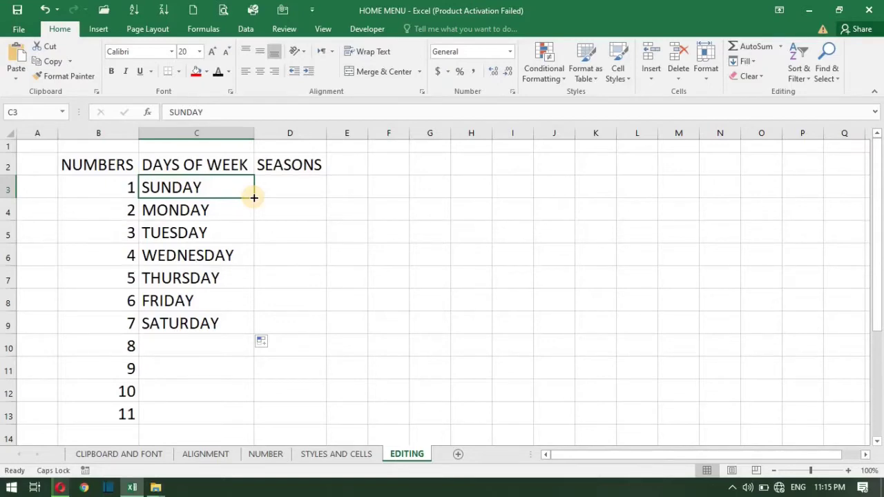
{"action": "key", "text": "shift+Down"}
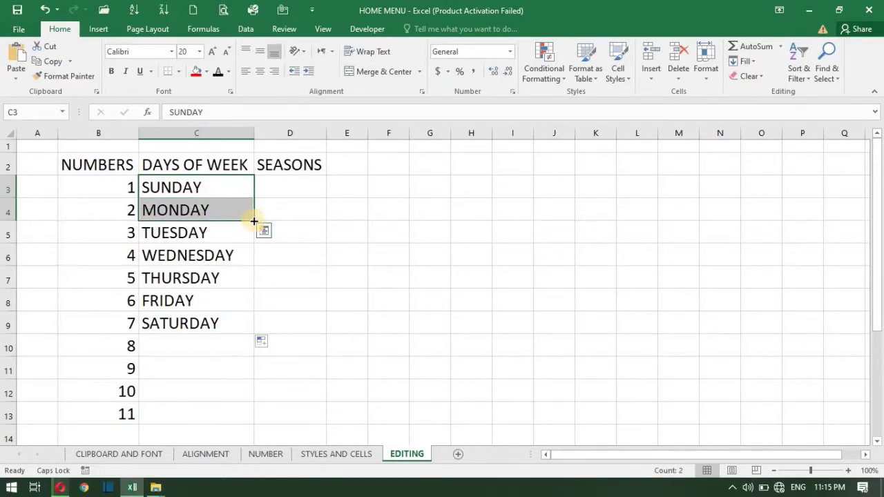
{"action": "left_click_drag", "start_coordinate": [254, 221], "coordinate": [243, 425]}
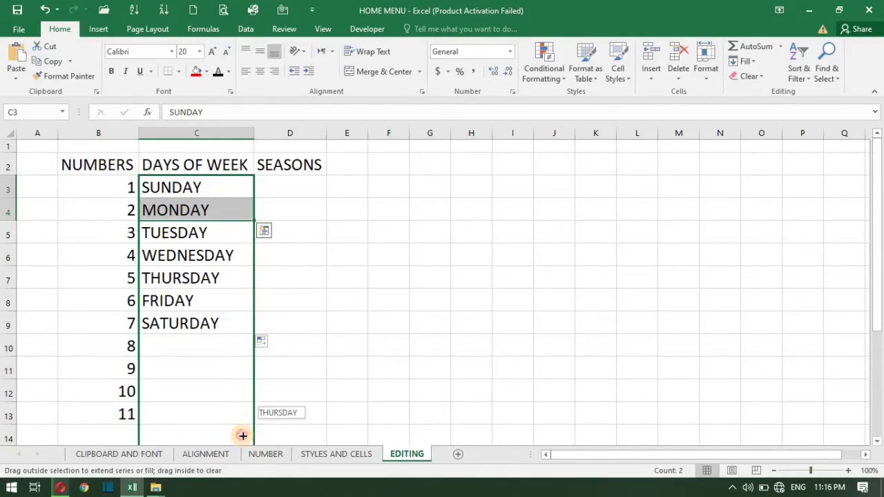
{"action": "mouse_move", "coordinate": [243, 425]}
{"action": "left_mouse_down"}
{"action": "mouse_move", "coordinate": [242, 436]}
{"action": "mouse_move", "coordinate": [236, 391]}
{"action": "left_mouse_up"}
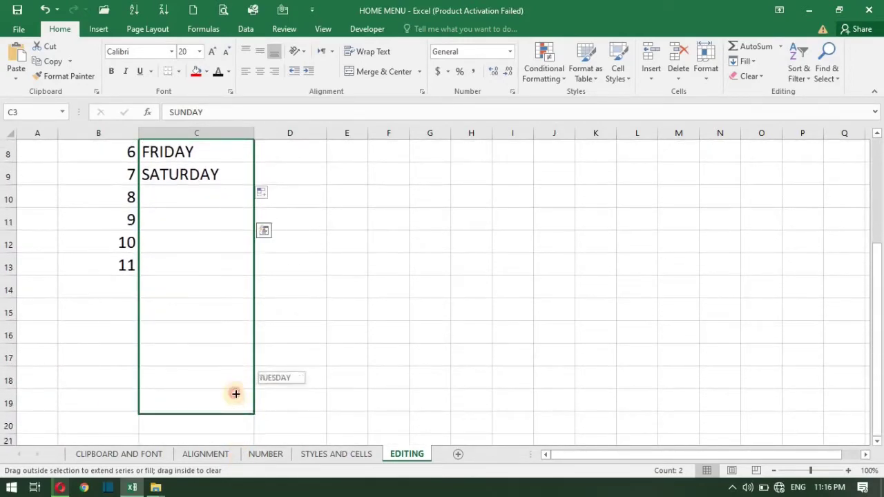
{"action": "left_click_drag", "start_coordinate": [236, 391], "coordinate": [227, 349]}
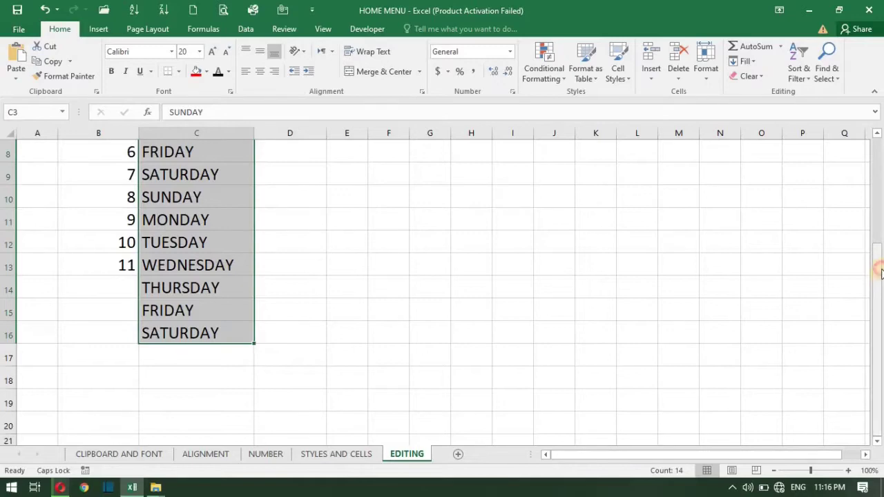
{"action": "left_click_drag", "start_coordinate": [876, 257], "coordinate": [878, 148]}
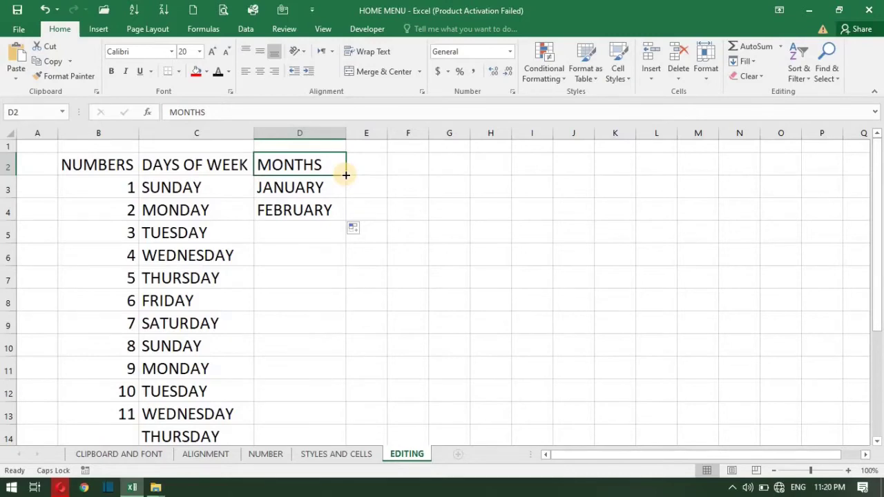
Step: Autofill the months from JANUARY and FEBRUARY down to DECEMBER in D14
{"action": "left_click", "coordinate": [315, 188]}
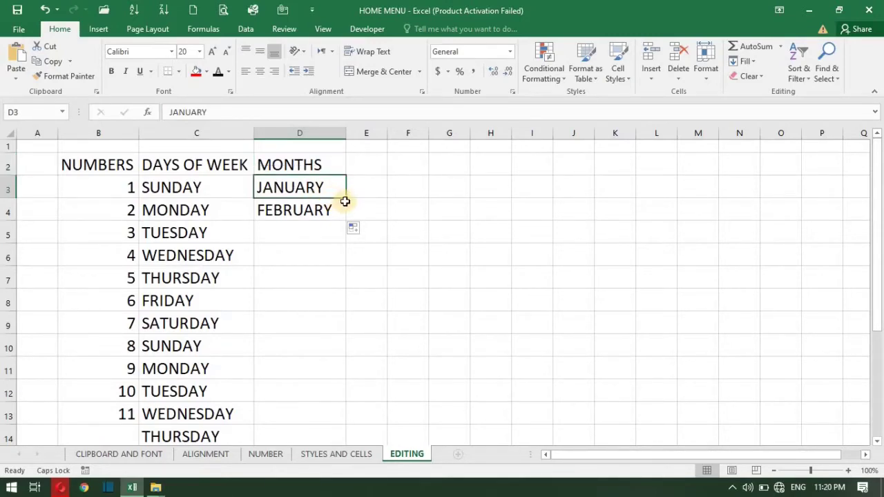
{"action": "left_click", "coordinate": [339, 201]}
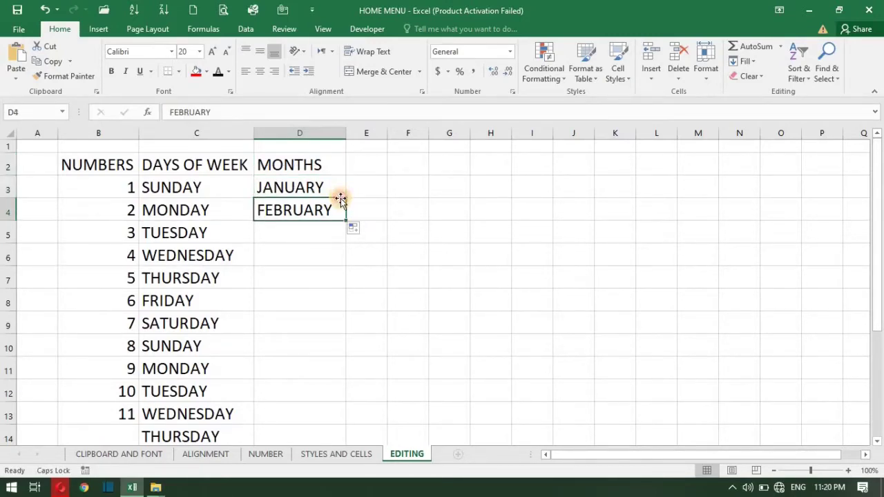
{"action": "left_click", "coordinate": [314, 187]}
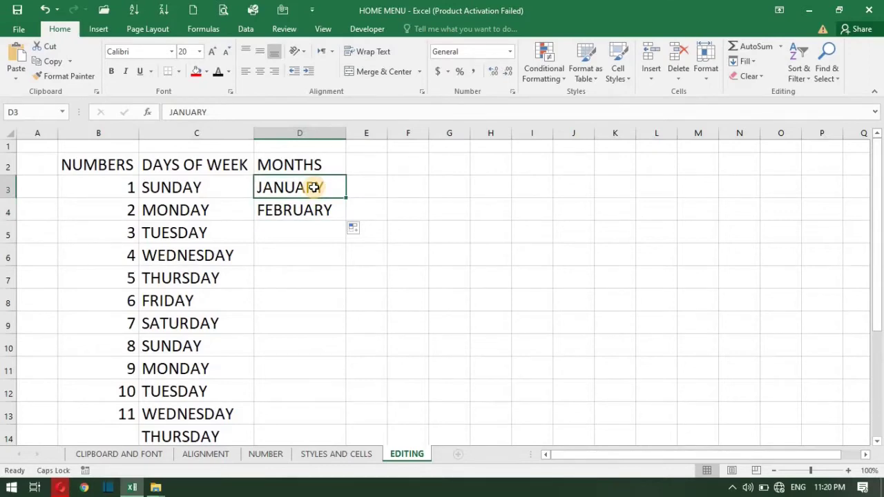
{"action": "key", "text": "shift+Down"}
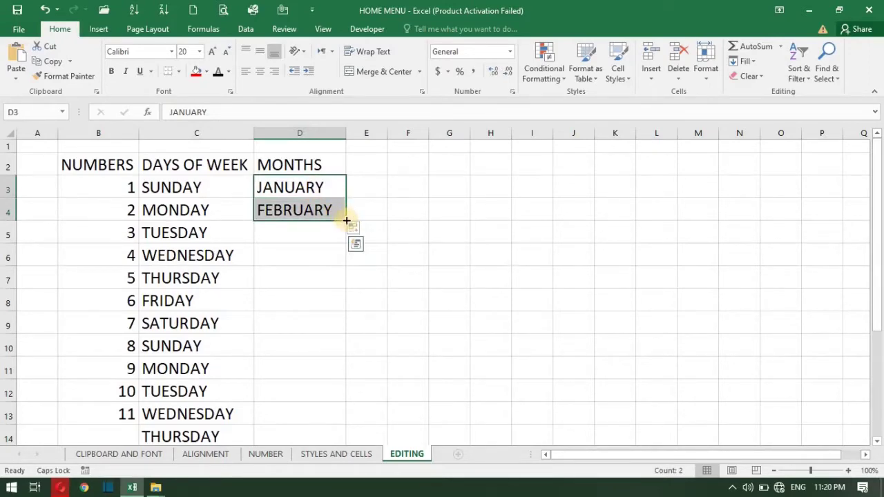
{"action": "left_click_drag", "start_coordinate": [346, 221], "coordinate": [346, 440]}
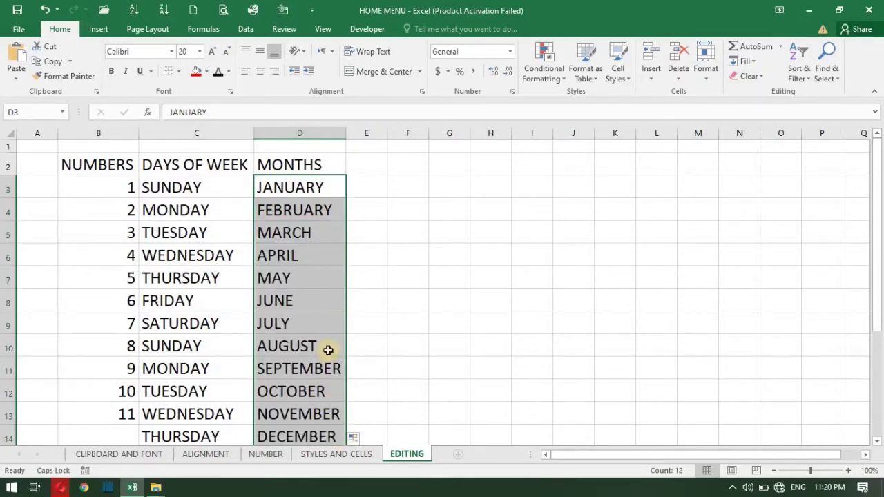
{"action": "left_click", "coordinate": [389, 340]}
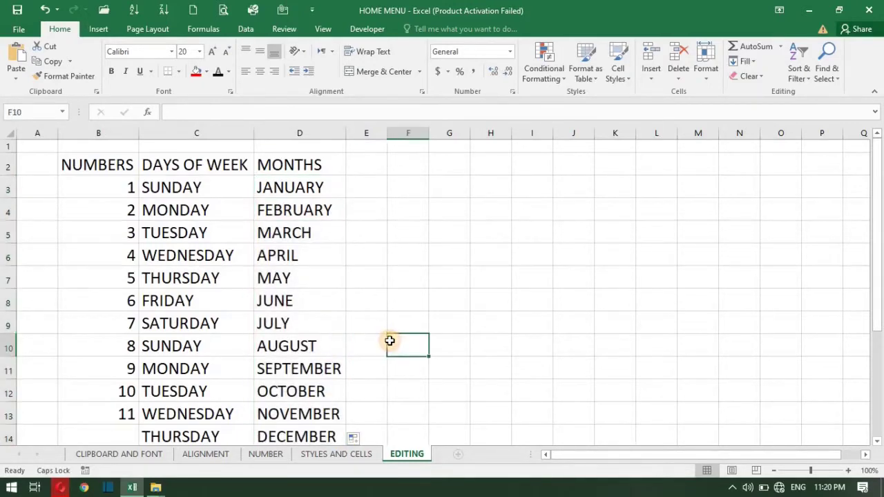
{"action": "left_click", "coordinate": [307, 182]}
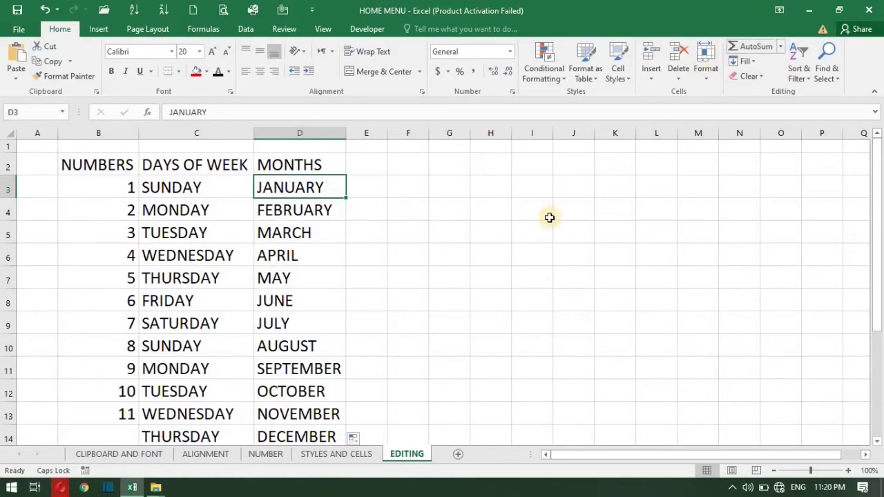
Step: On the STYLES AND CELLS sheet, AutoSum ALI's marks G4:K4 into L4 and fill it down to L11
{"action": "left_click", "coordinate": [356, 454]}
{"action": "left_click", "coordinate": [661, 217]}
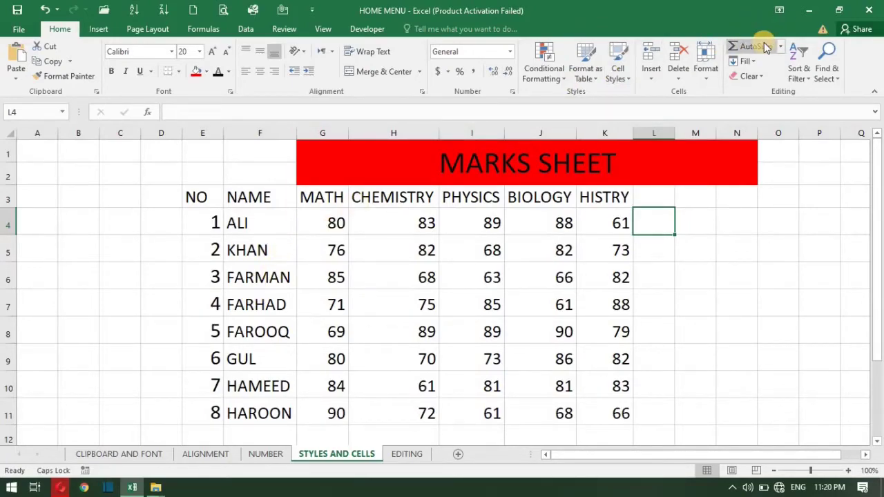
{"action": "left_click", "coordinate": [753, 47]}
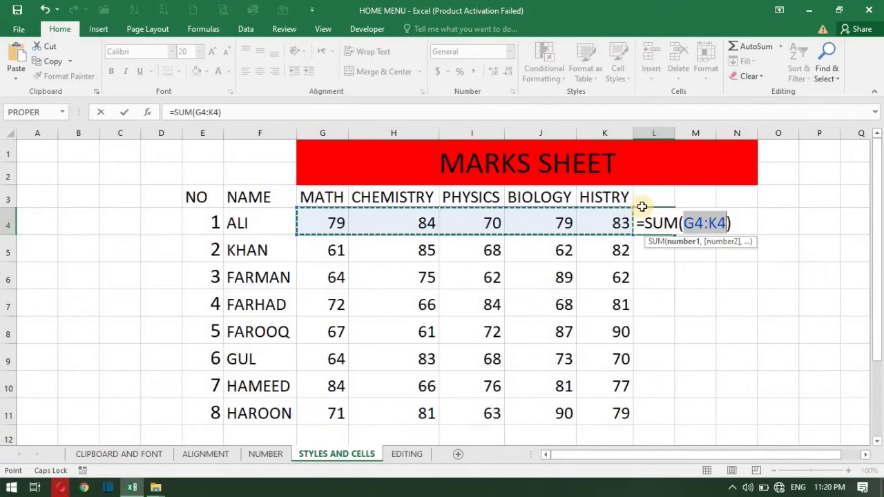
{"action": "key", "text": "Return"}
{"action": "left_click", "coordinate": [665, 226]}
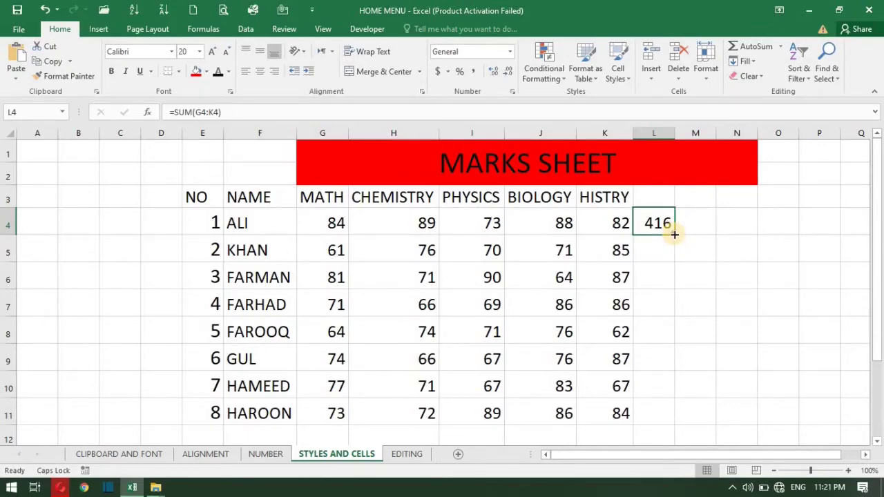
{"action": "left_click_drag", "start_coordinate": [674, 235], "coordinate": [661, 412]}
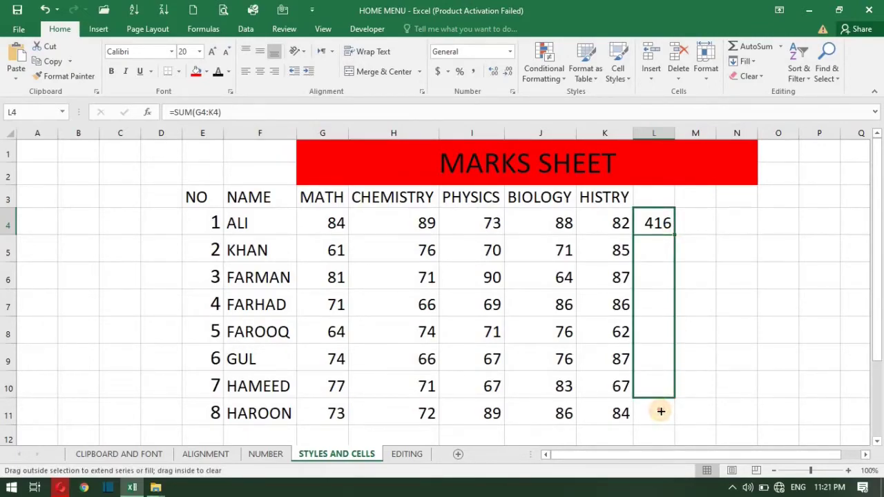
{"action": "left_click_drag", "start_coordinate": [660, 412], "coordinate": [659, 415]}
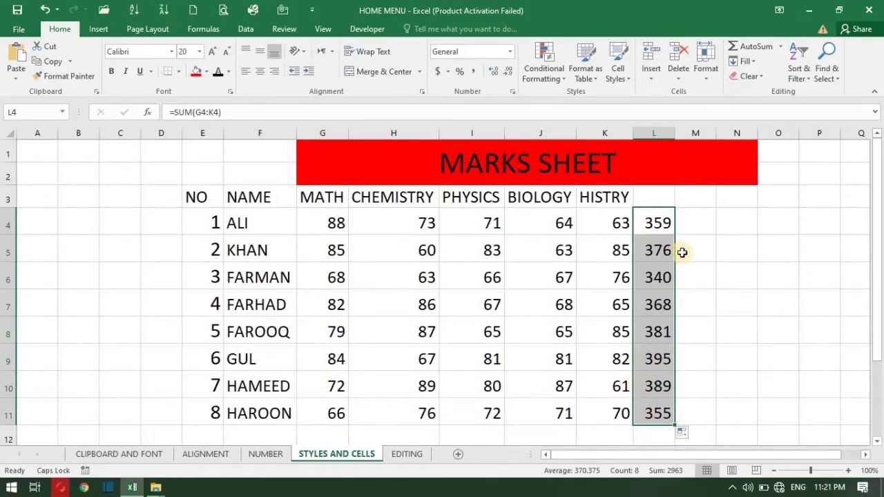
{"action": "left_click", "coordinate": [704, 232]}
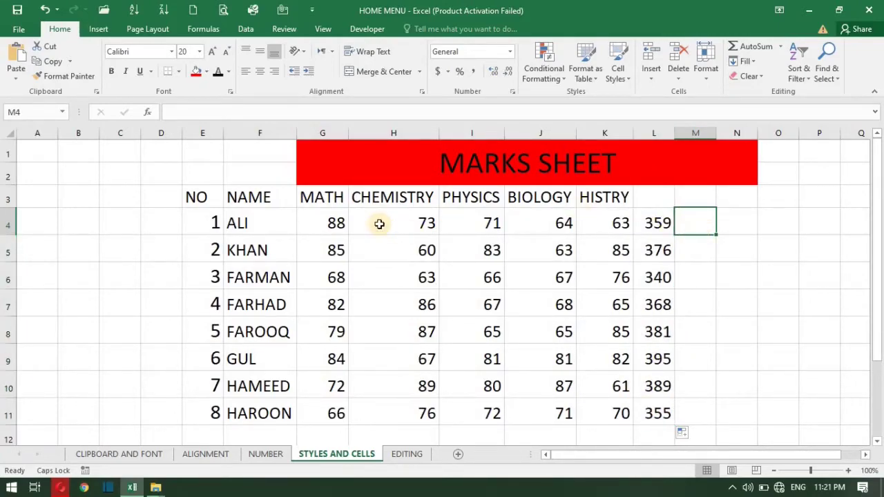
Step: Select the MATH scores from G4 downward and AutoSum them into G12
{"action": "left_click", "coordinate": [334, 224]}
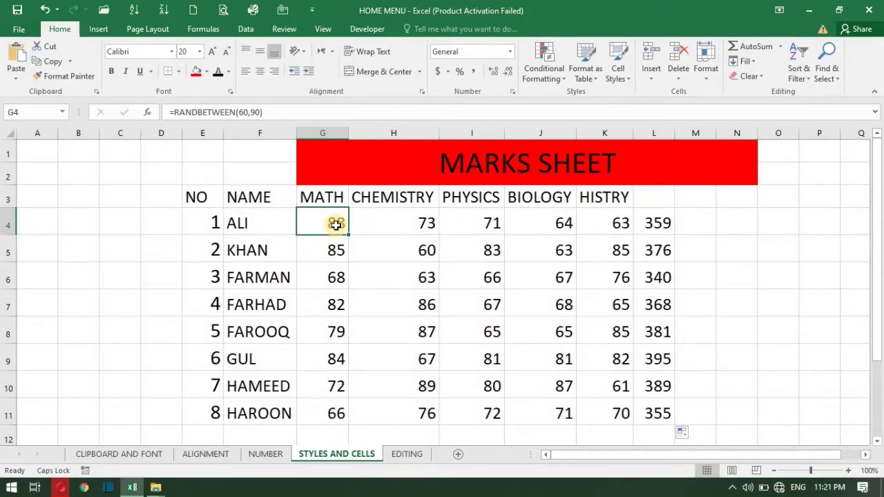
{"action": "key", "text": "shift+Down"}
{"action": "key", "text": "shift+Down"}
{"action": "key", "text": "shift+Down"}
{"action": "key", "text": "shift+Down"}
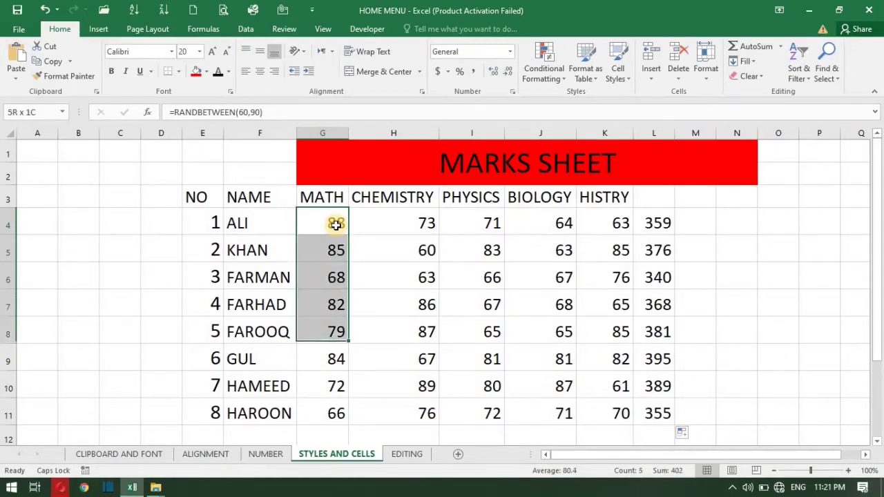
{"action": "key", "text": "shift+Down"}
{"action": "key", "text": "shift+Down"}
{"action": "key", "text": "shift+Down"}
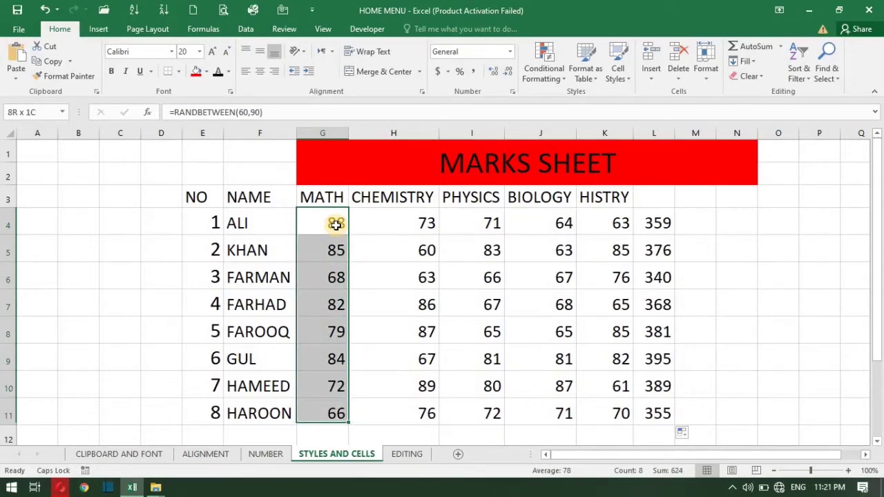
{"action": "left_click", "coordinate": [754, 49]}
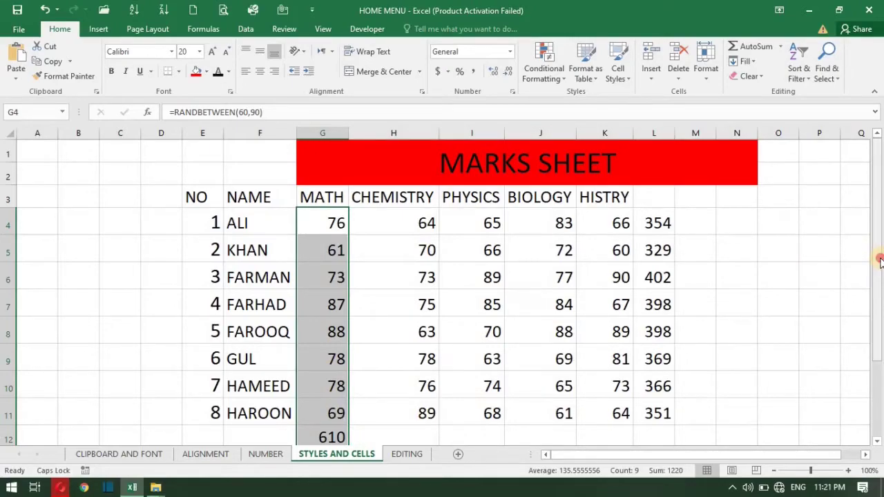
{"action": "left_click_drag", "start_coordinate": [879, 259], "coordinate": [880, 282]}
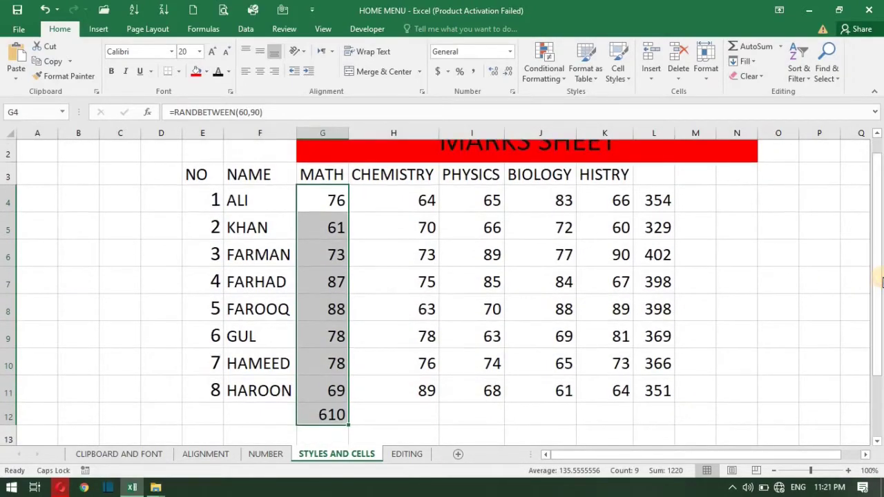
Step: Copy the G12 total across row 12 through the HISTRY column K12
{"action": "left_click", "coordinate": [330, 415]}
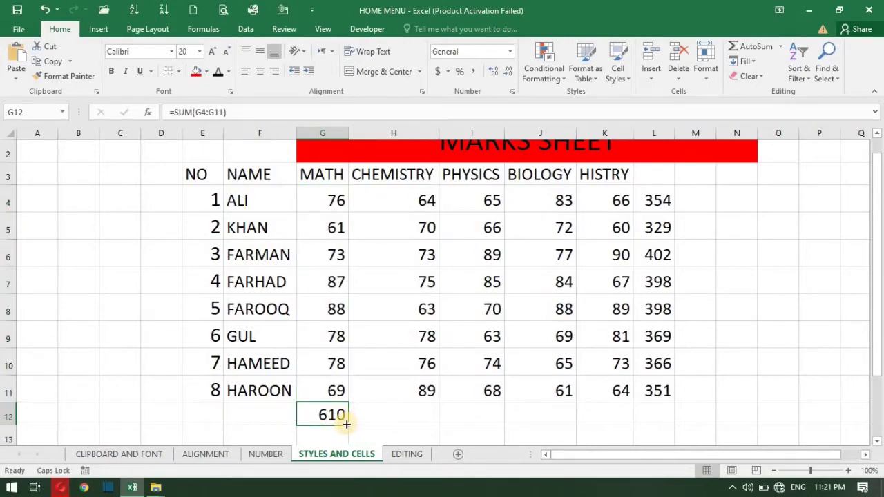
{"action": "left_click_drag", "start_coordinate": [346, 424], "coordinate": [675, 426]}
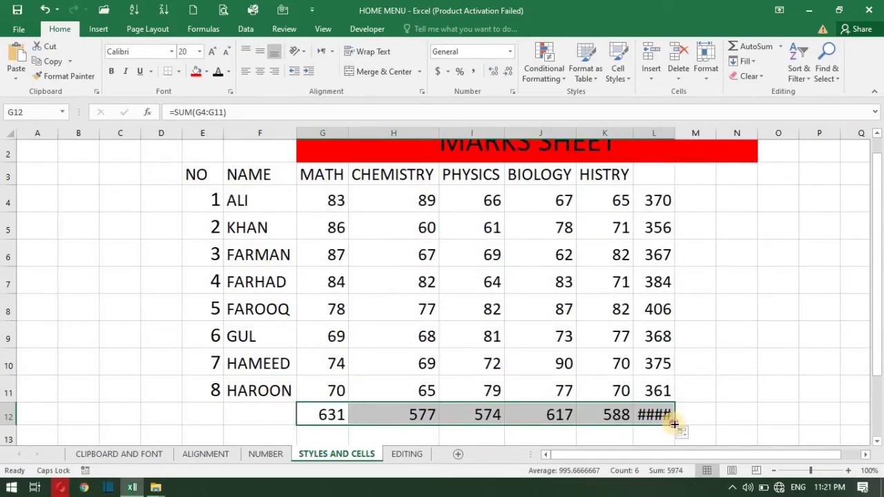
{"action": "left_click_drag", "start_coordinate": [673, 424], "coordinate": [641, 414]}
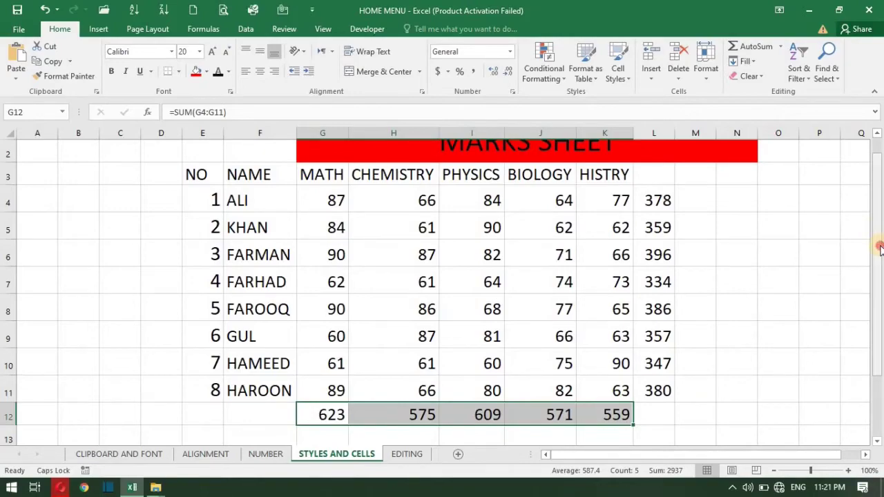
{"action": "left_click_drag", "start_coordinate": [878, 247], "coordinate": [879, 238]}
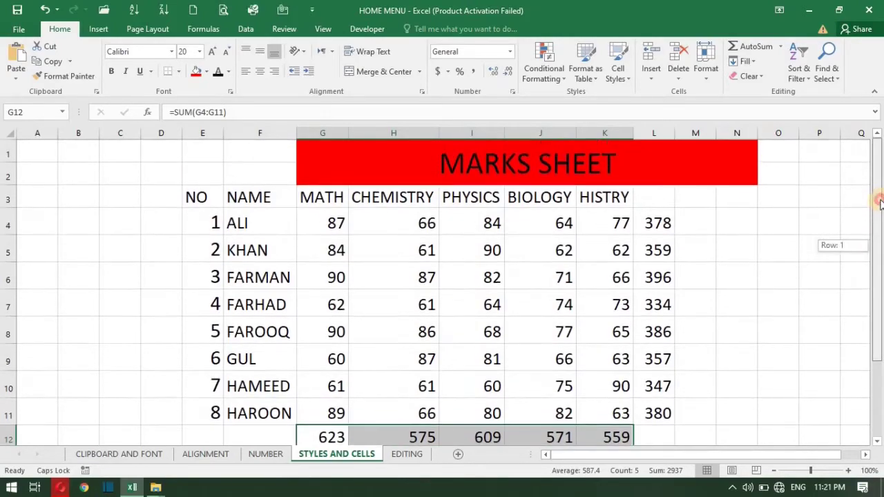
{"action": "left_click", "coordinate": [764, 75]}
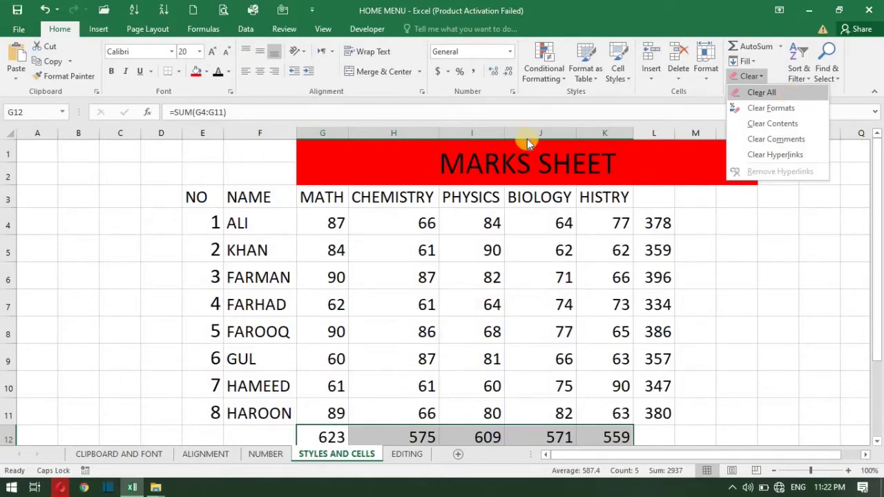
{"action": "left_click", "coordinate": [136, 231]}
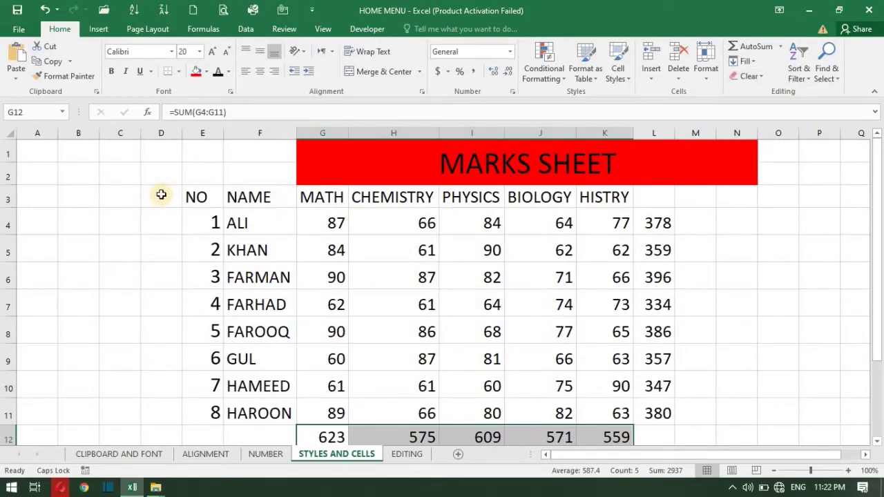
{"action": "key", "text": "ctrl+a"}
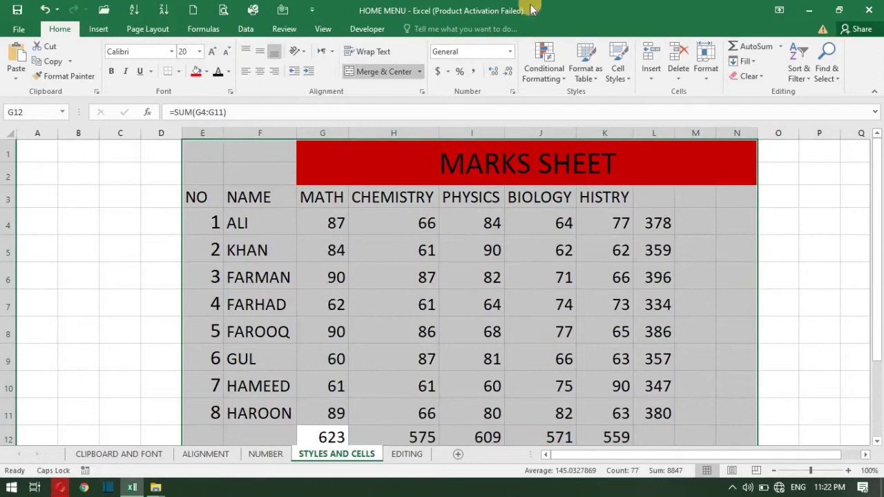
{"action": "left_click", "coordinate": [762, 75]}
{"action": "key", "text": "Escape"}
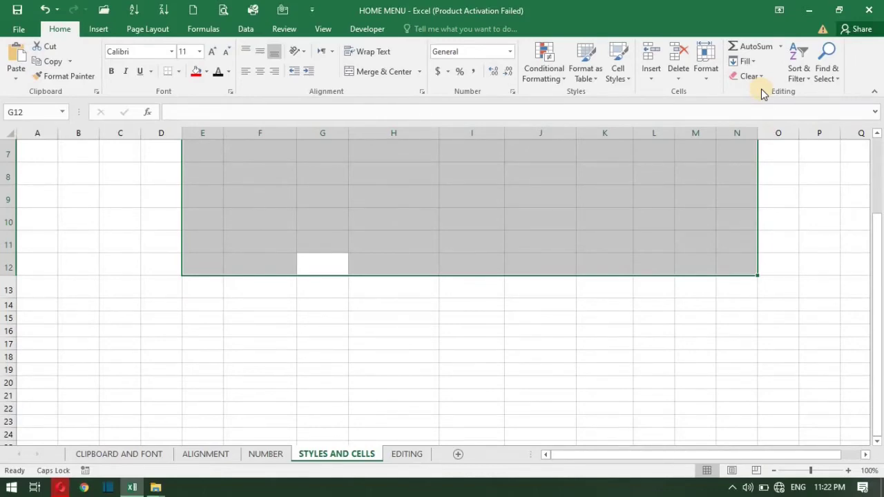
{"action": "key", "text": "ctrl+z"}
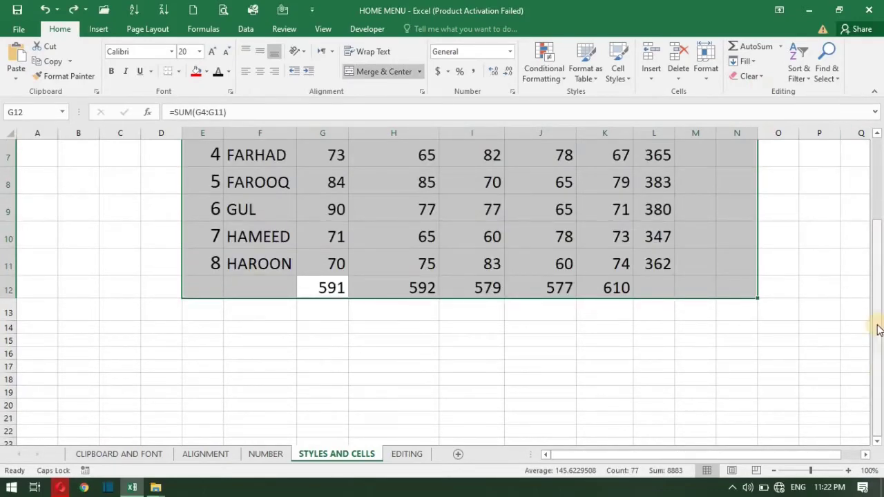
{"action": "left_click_drag", "start_coordinate": [877, 300], "coordinate": [878, 239]}
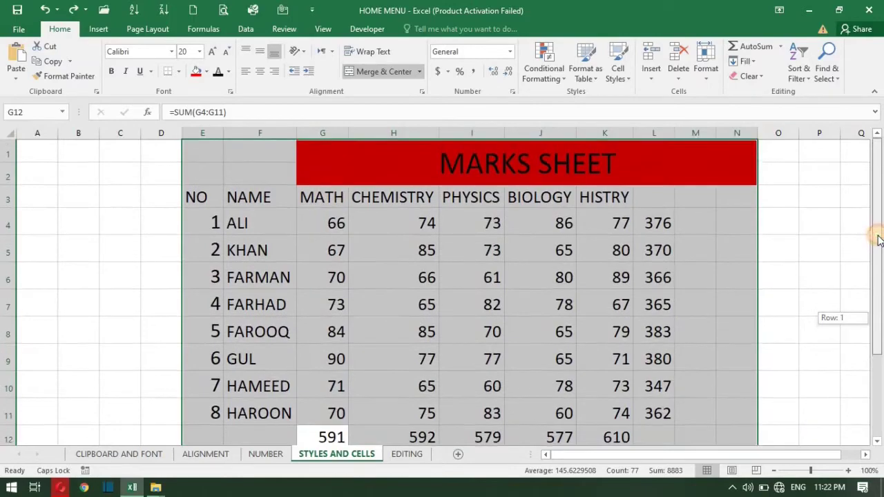
{"action": "left_click", "coordinate": [758, 77]}
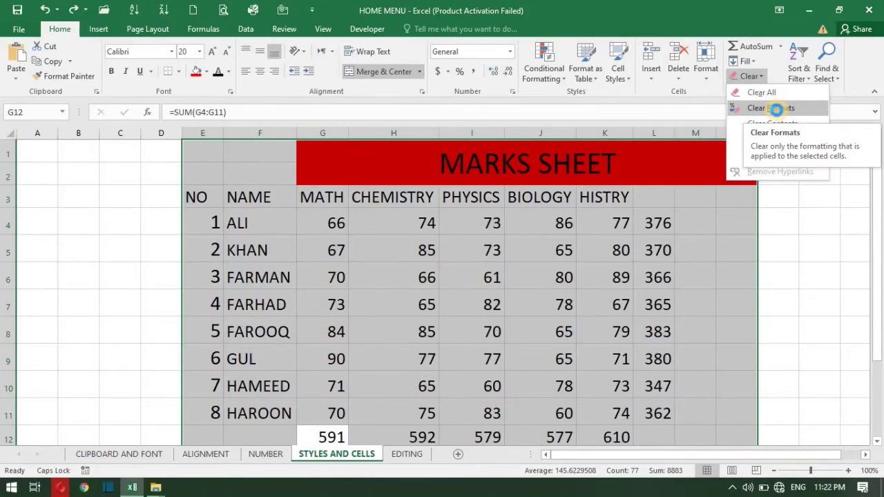
{"action": "left_click", "coordinate": [770, 108]}
{"action": "scroll", "coordinate": [828, 207], "scroll_direction": "down", "scroll_amount": 2}
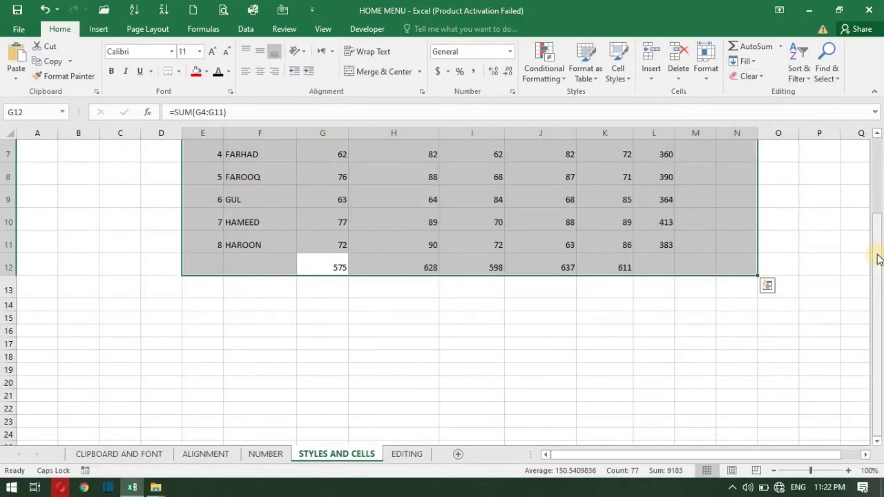
{"action": "left_click_drag", "start_coordinate": [878, 267], "coordinate": [875, 165]}
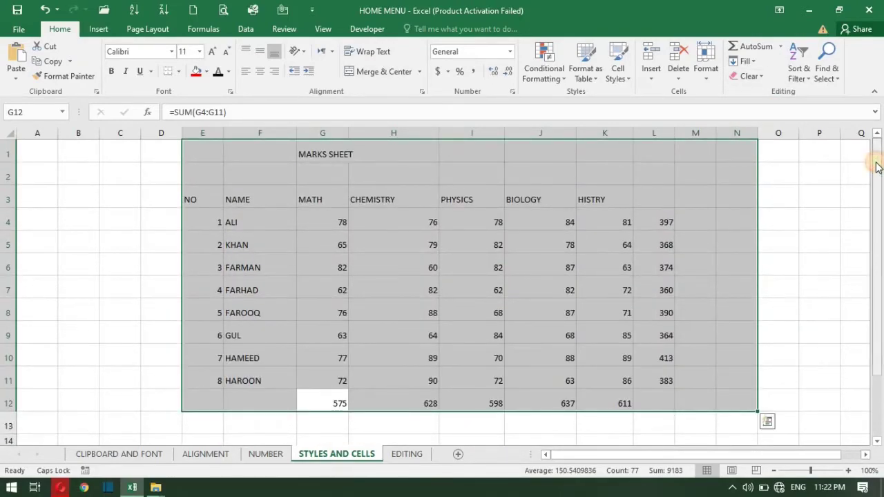
{"action": "key", "text": "ctrl+z"}
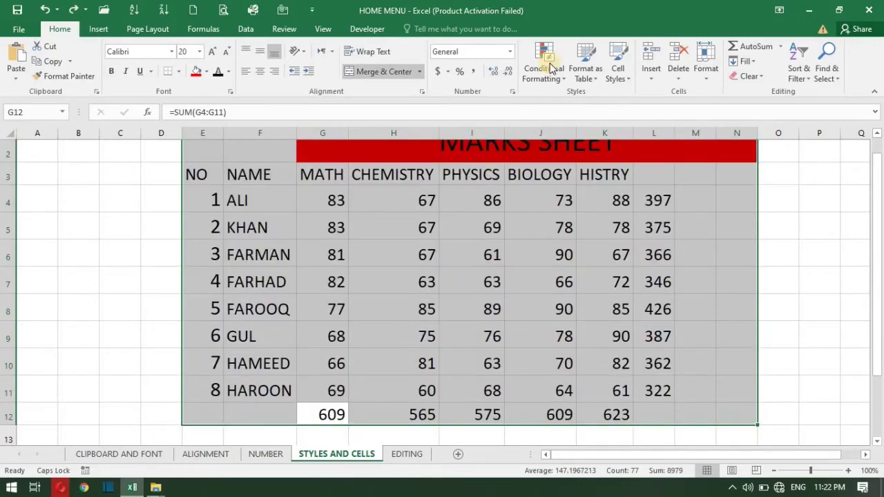
{"action": "left_click", "coordinate": [755, 76]}
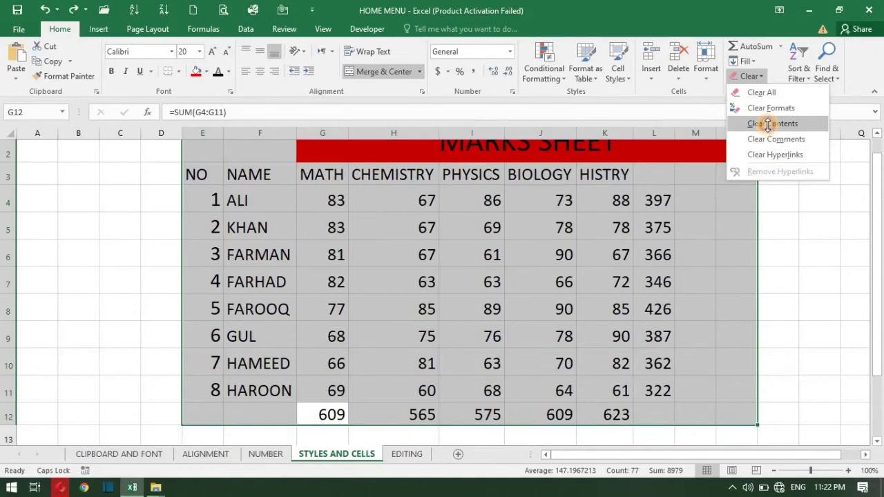
{"action": "left_click", "coordinate": [770, 126]}
{"action": "left_click_drag", "start_coordinate": [876, 214], "coordinate": [865, 146]}
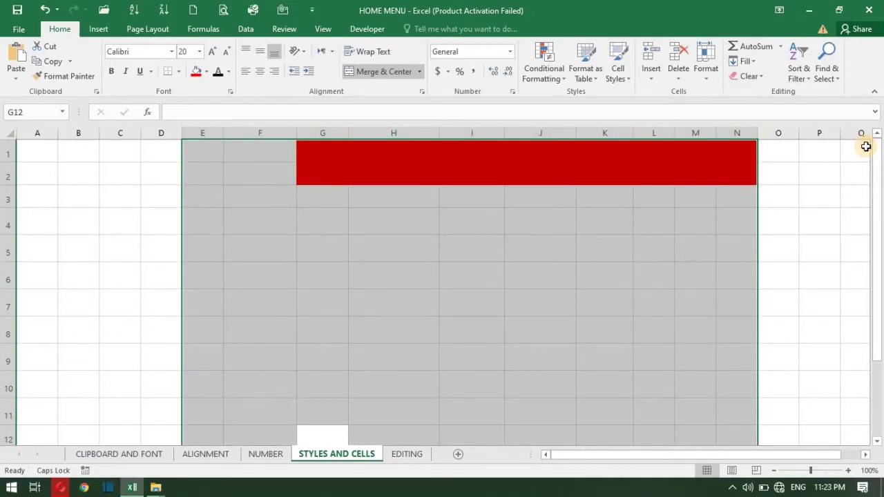
{"action": "key", "text": "ctrl+z"}
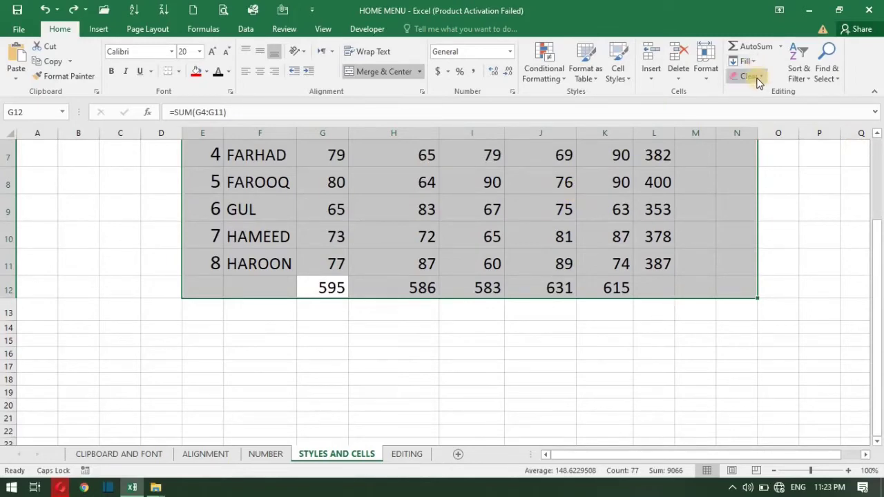
{"action": "left_click", "coordinate": [753, 77]}
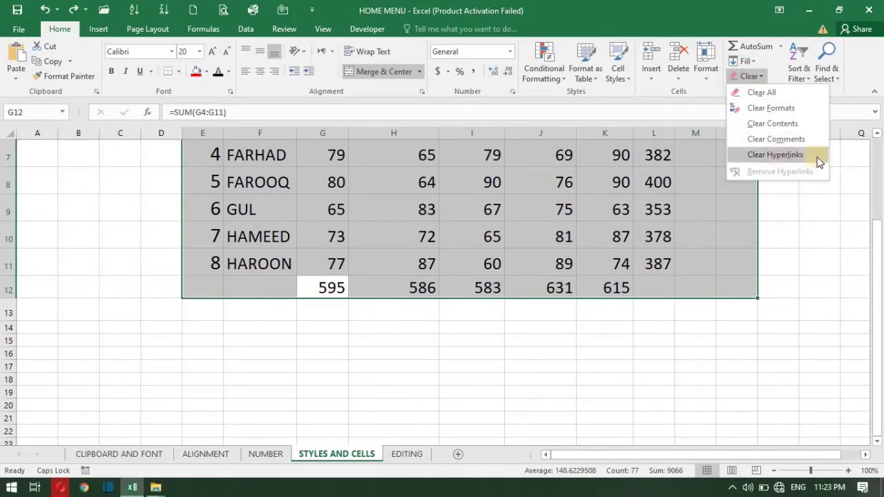
{"action": "left_click", "coordinate": [831, 200]}
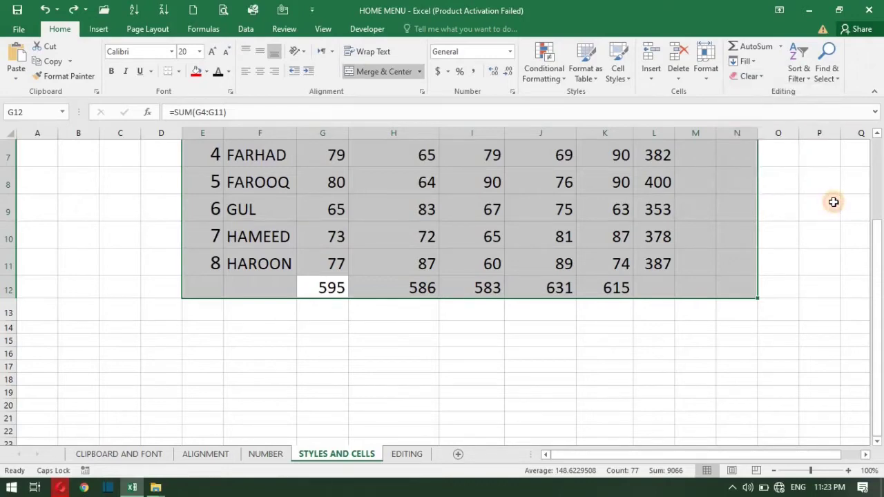
Step: Sort the CHEMISTRY marks H4:H11 smallest to largest, continuing with the current selection only
{"action": "left_click", "coordinate": [801, 65]}
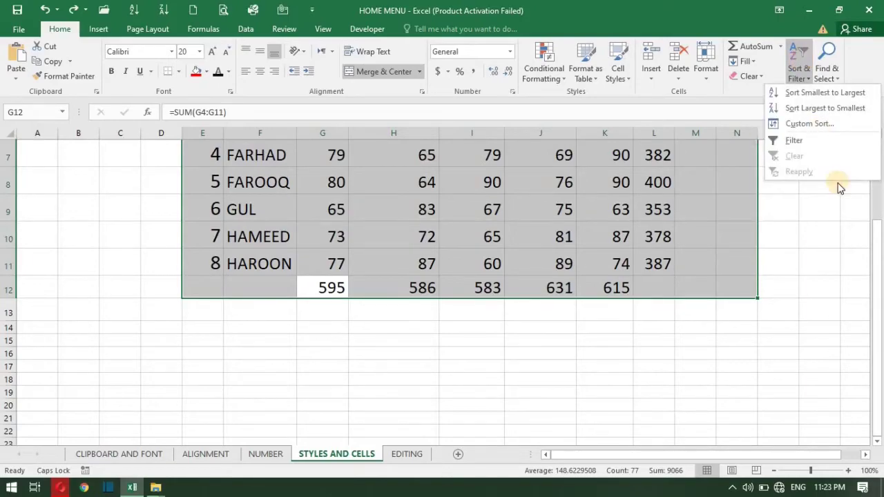
{"action": "left_click", "coordinate": [875, 261]}
{"action": "left_click_drag", "start_coordinate": [875, 261], "coordinate": [871, 163]}
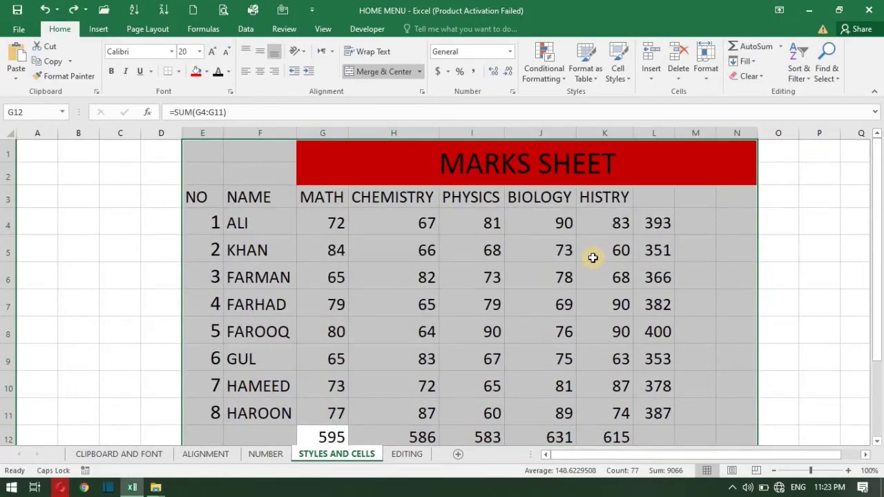
{"action": "left_click_drag", "start_coordinate": [422, 225], "coordinate": [432, 413]}
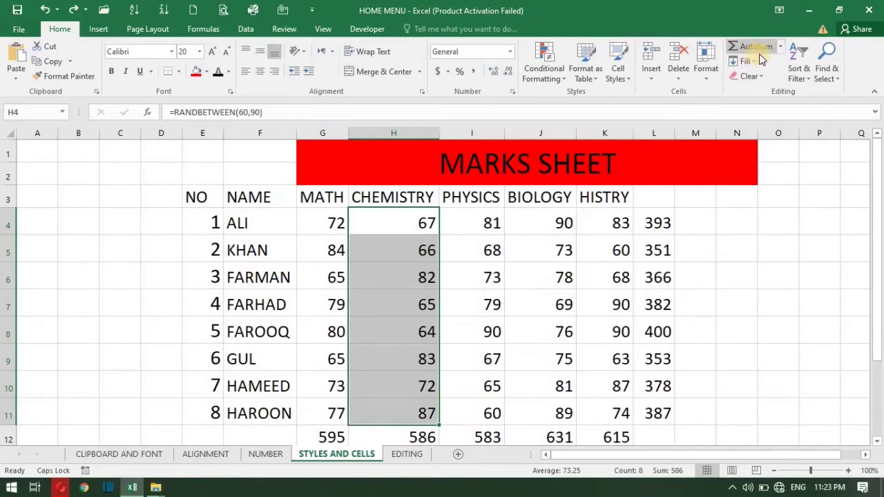
{"action": "left_click", "coordinate": [803, 71]}
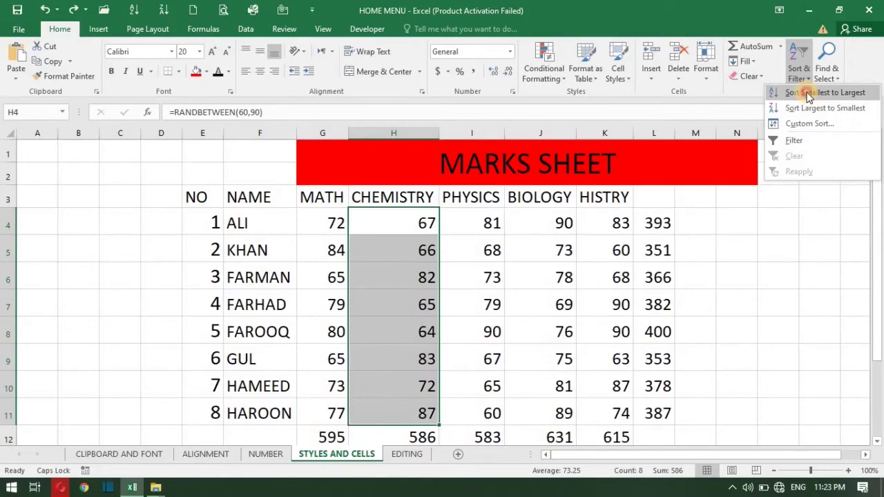
{"action": "left_click", "coordinate": [808, 94]}
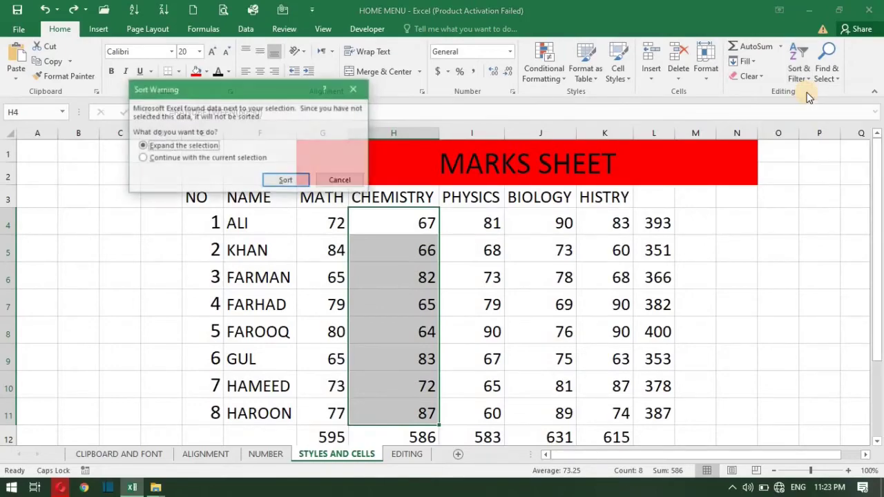
{"action": "left_click", "coordinate": [141, 158]}
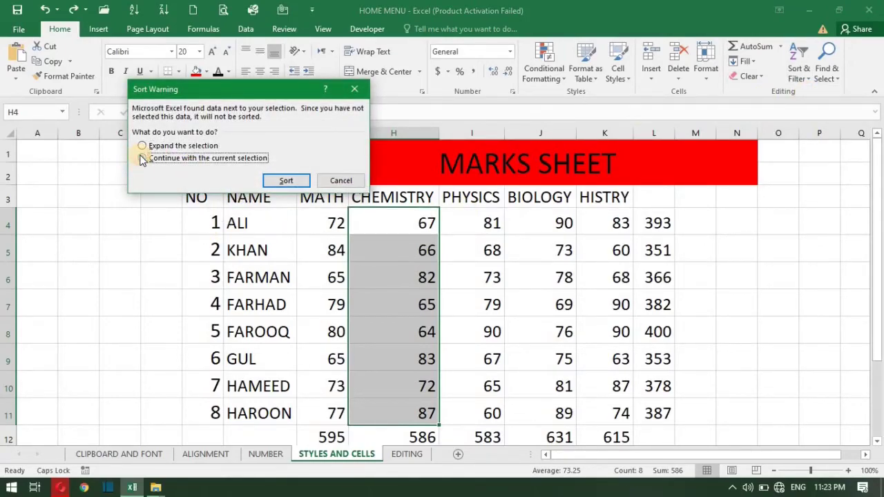
{"action": "left_click", "coordinate": [285, 181]}
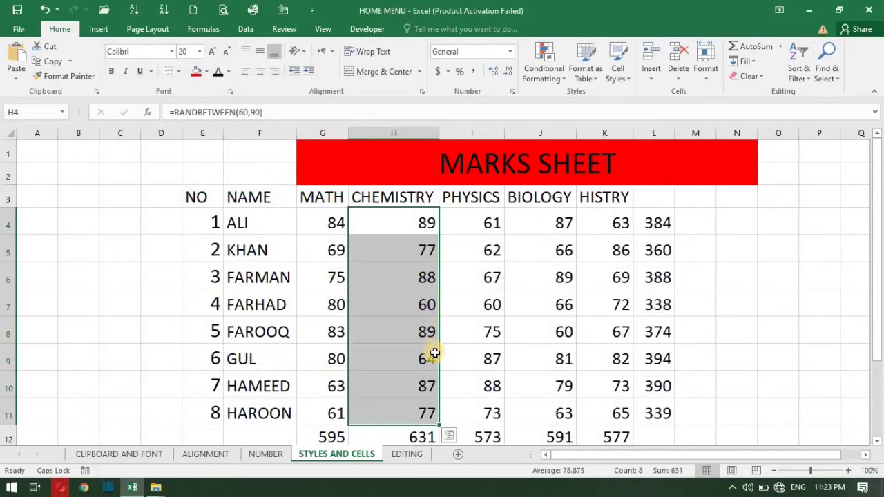
{"action": "left_click", "coordinate": [428, 224]}
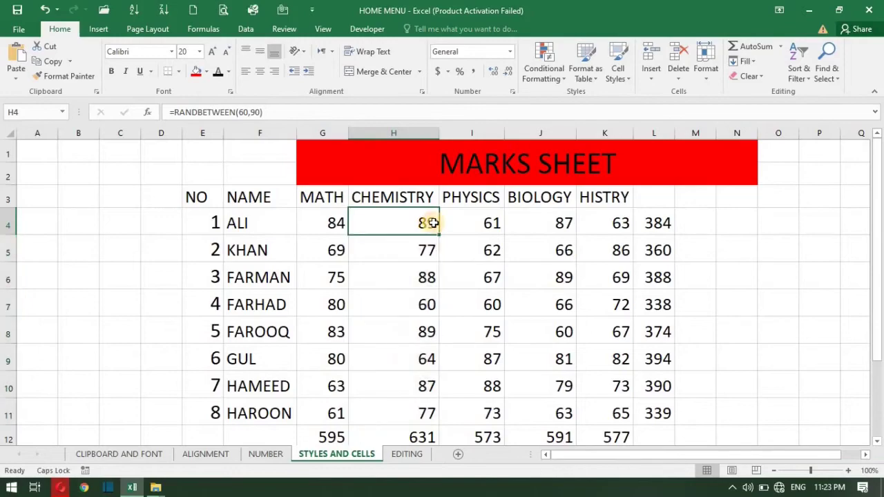
Step: Select the names F4:F11 and sort them A to Z, continuing with the current selection only
{"action": "left_click", "coordinate": [470, 231]}
{"action": "left_click", "coordinate": [276, 244]}
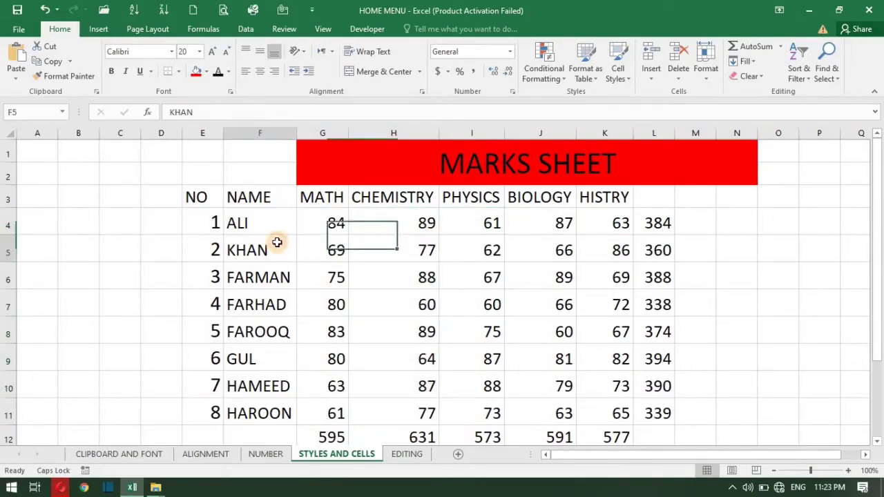
{"action": "left_click_drag", "start_coordinate": [258, 215], "coordinate": [261, 411]}
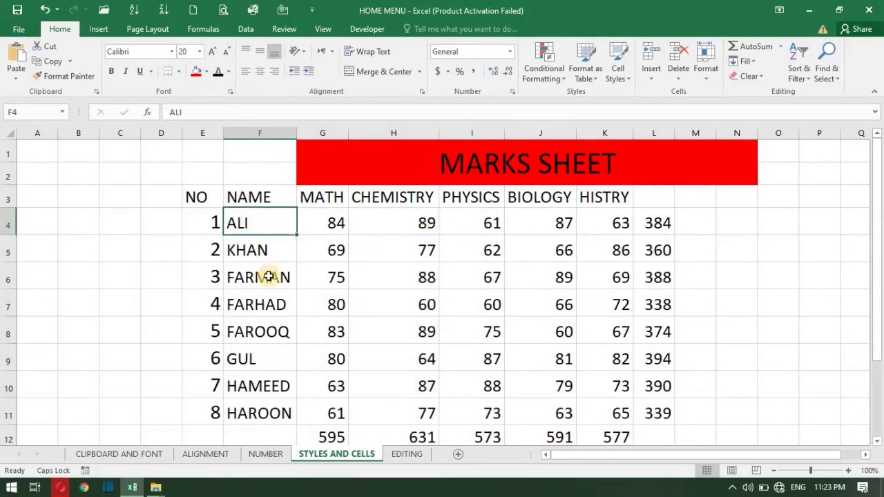
{"action": "left_click", "coordinate": [261, 412]}
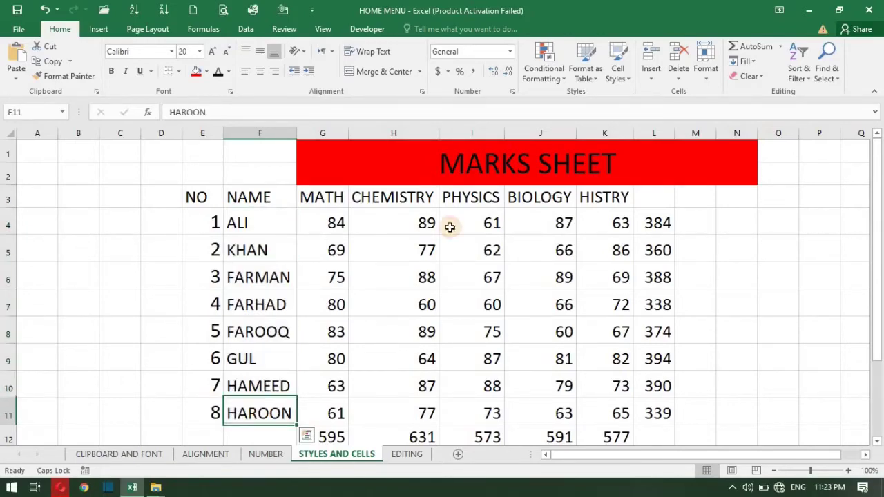
{"action": "left_click_drag", "start_coordinate": [249, 217], "coordinate": [270, 412]}
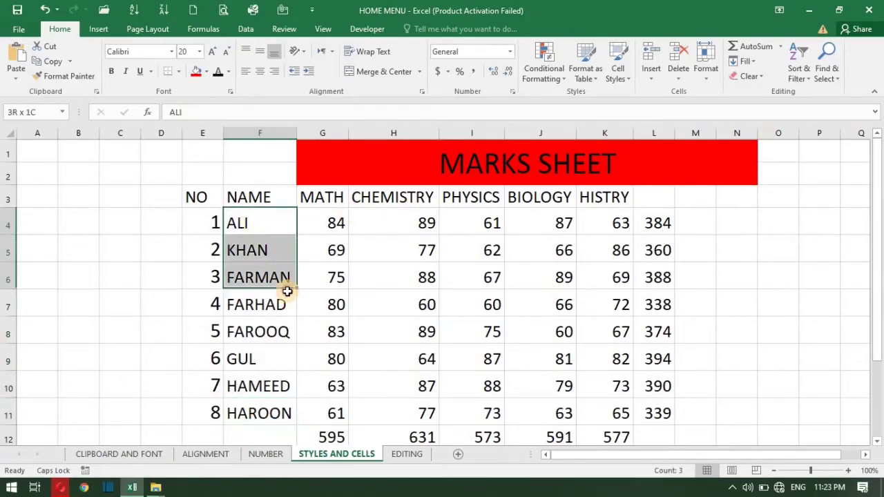
{"action": "left_click", "coordinate": [800, 69]}
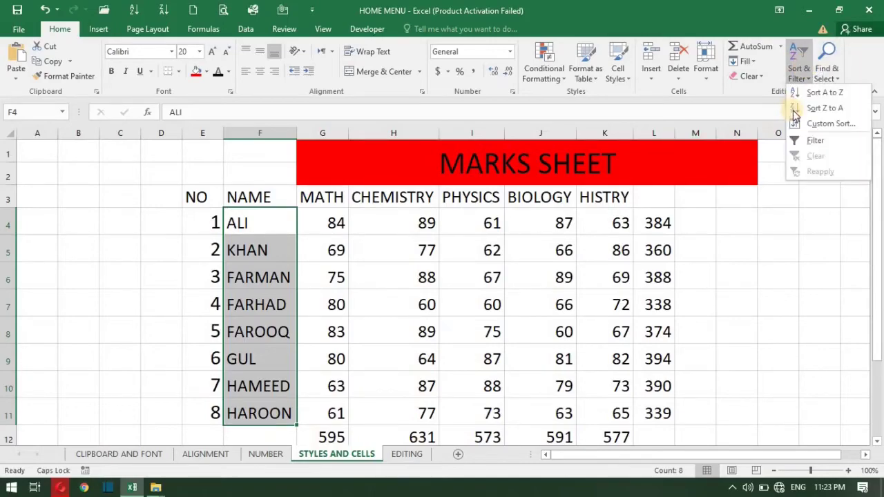
{"action": "left_click", "coordinate": [825, 93]}
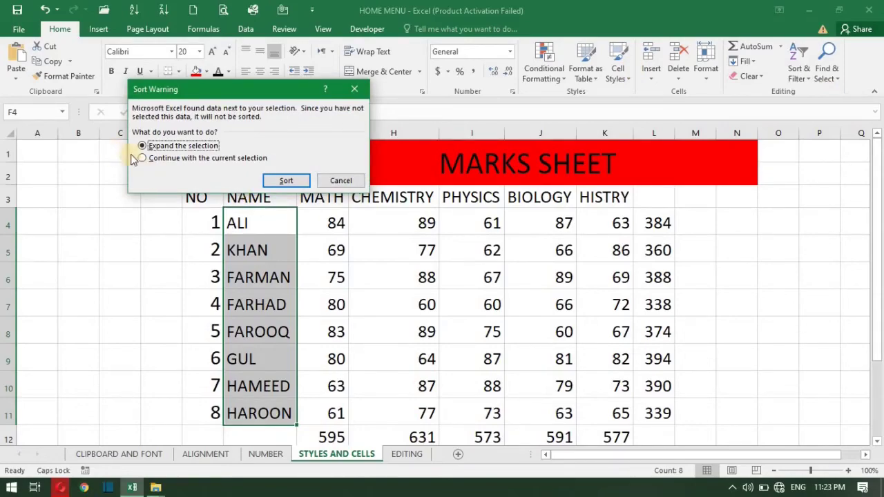
{"action": "left_click", "coordinate": [142, 158]}
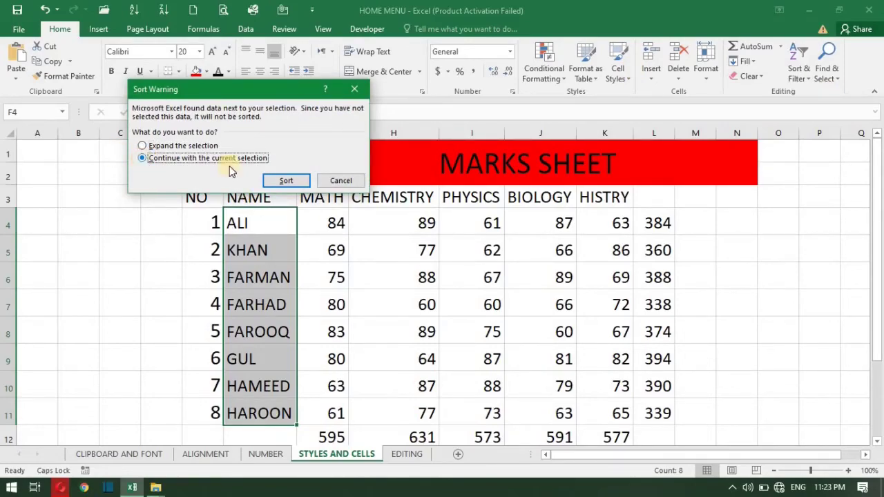
{"action": "left_click", "coordinate": [283, 180]}
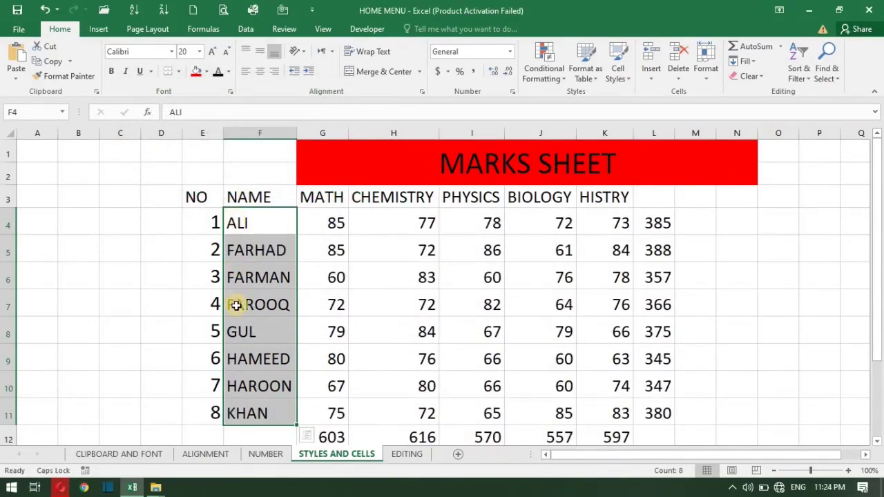
Step: Open Find and Replace from Find & Select, with HAMEED as the search term
{"action": "left_click", "coordinate": [828, 69]}
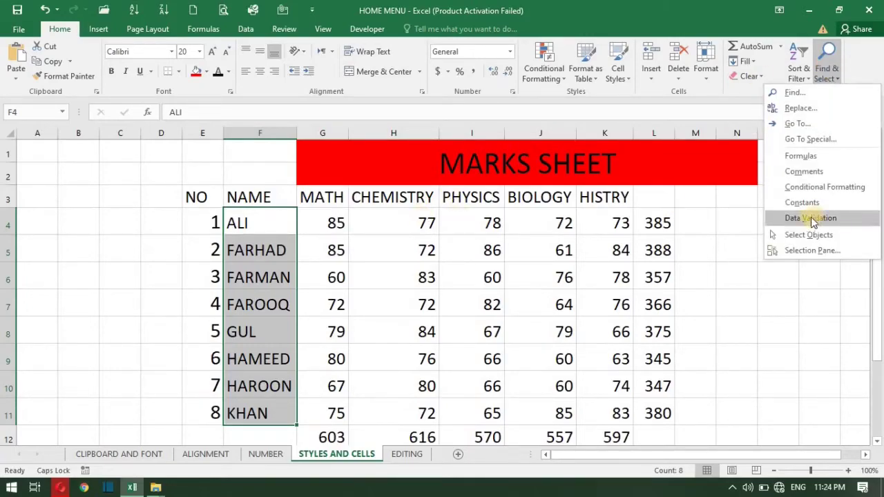
{"action": "left_click", "coordinate": [794, 93]}
{"action": "type", "text": "HAMEED"}
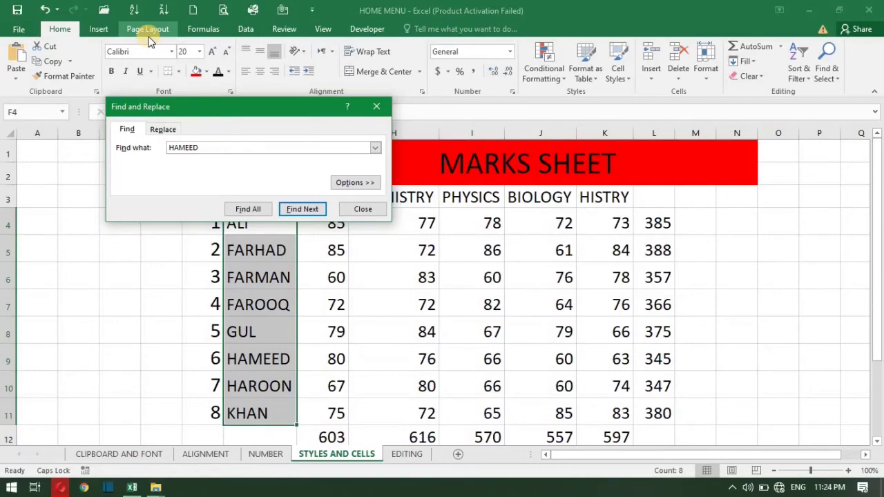
Step: On the Replace tab, enter JAVED as the replacement and attempt a replace, dismissing the no-match message
{"action": "left_click", "coordinate": [163, 131]}
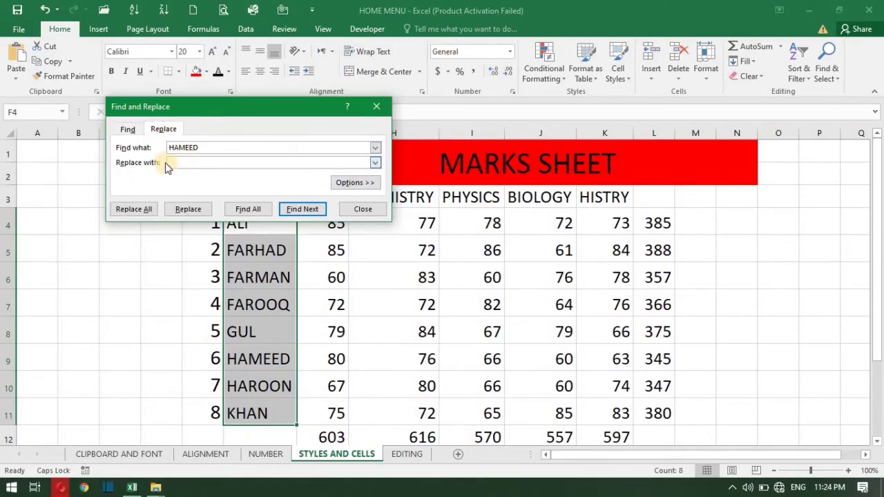
{"action": "left_click", "coordinate": [127, 169]}
{"action": "type", "text": "JAVED"}
{"action": "left_click", "coordinate": [310, 212]}
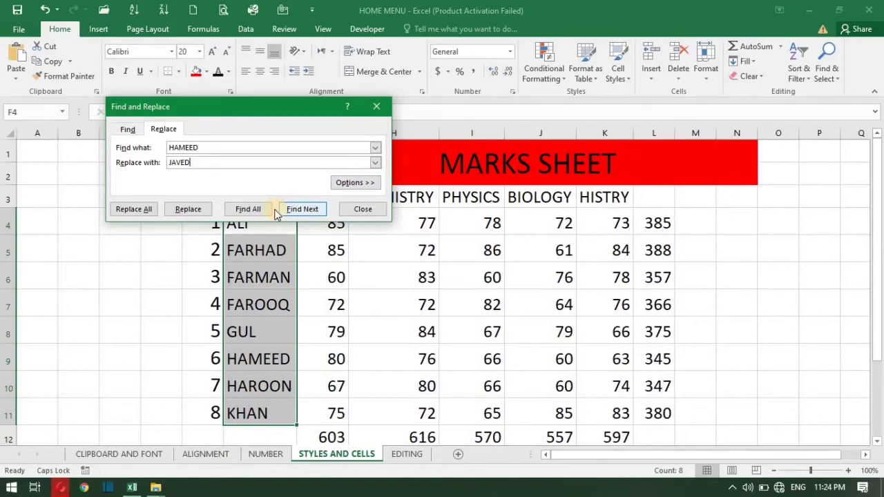
{"action": "left_click", "coordinate": [190, 208]}
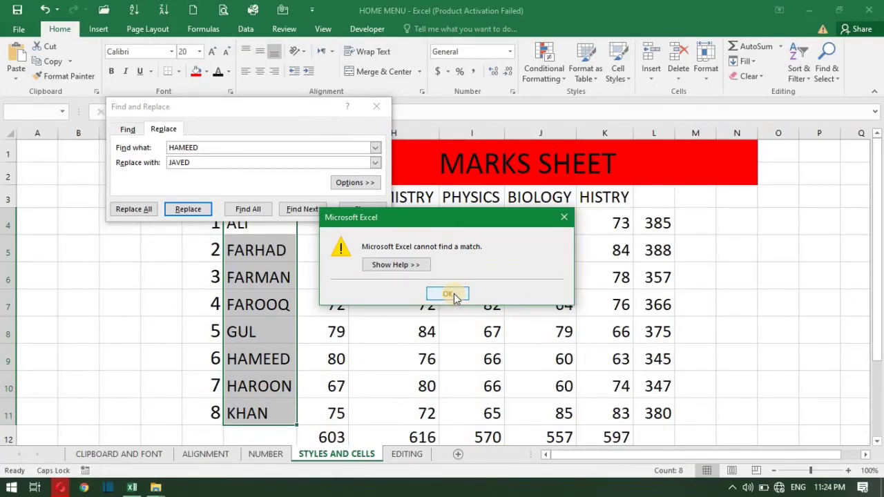
{"action": "left_click", "coordinate": [451, 294]}
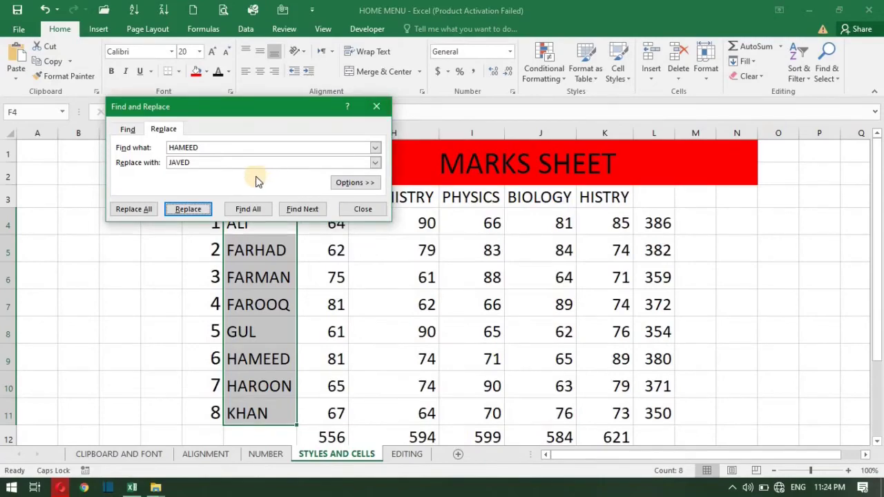
Step: Find All HAMEED, replace it with JAVED in F9, and close the dialog
{"action": "left_click", "coordinate": [247, 210]}
{"action": "left_click", "coordinate": [207, 249]}
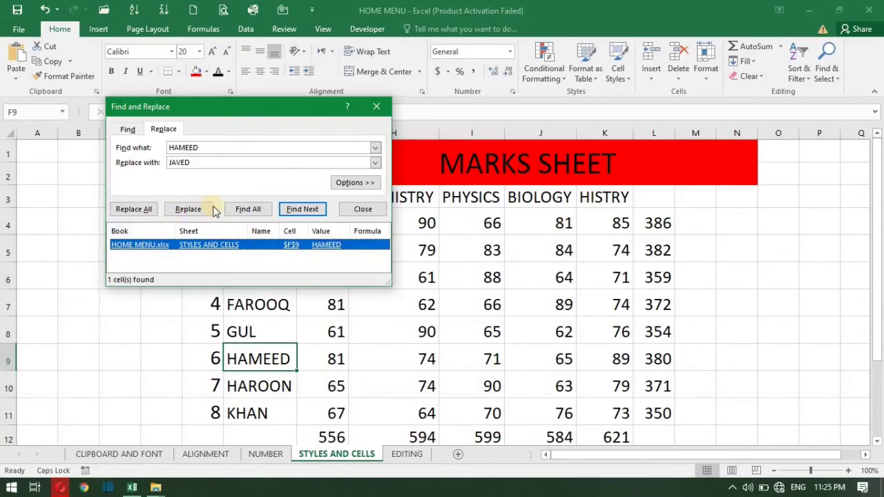
{"action": "left_click", "coordinate": [247, 210]}
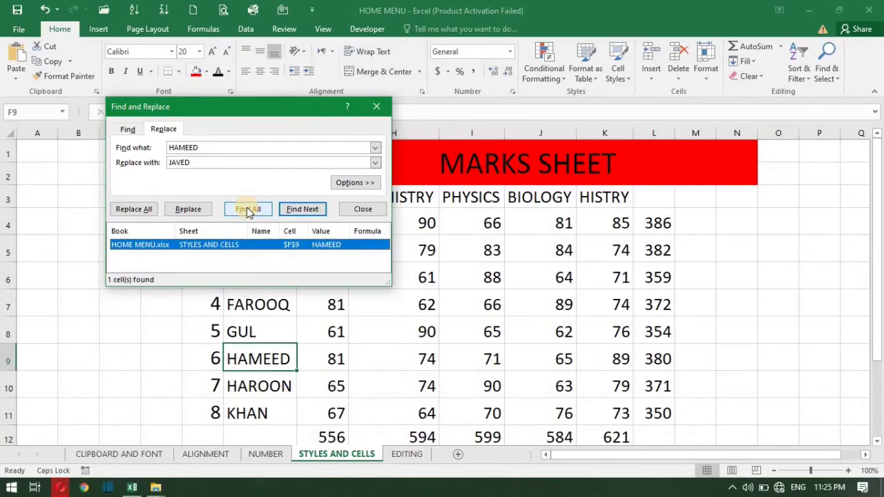
{"action": "left_click", "coordinate": [189, 208]}
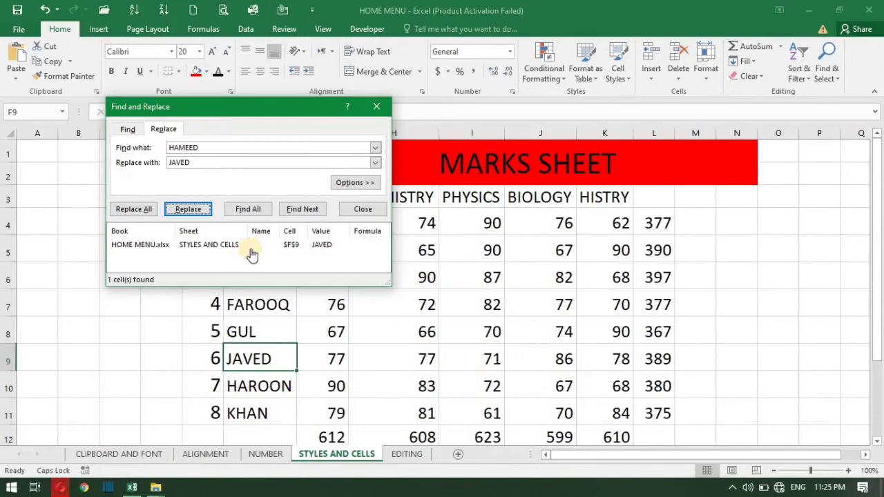
{"action": "left_click", "coordinate": [200, 214]}
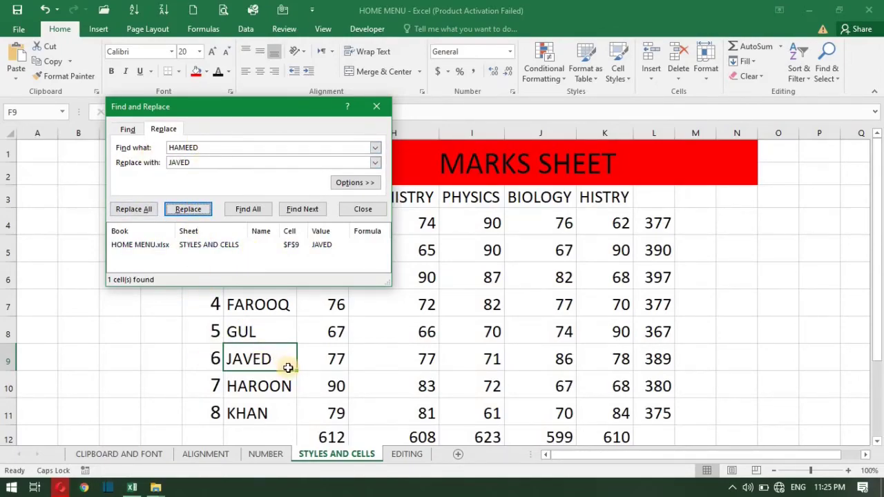
{"action": "left_click", "coordinate": [371, 210]}
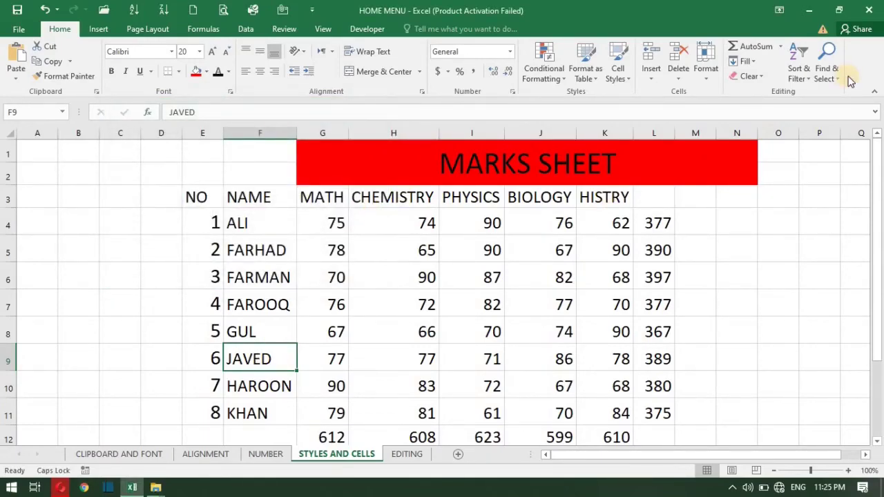
{"action": "left_click", "coordinate": [815, 69]}
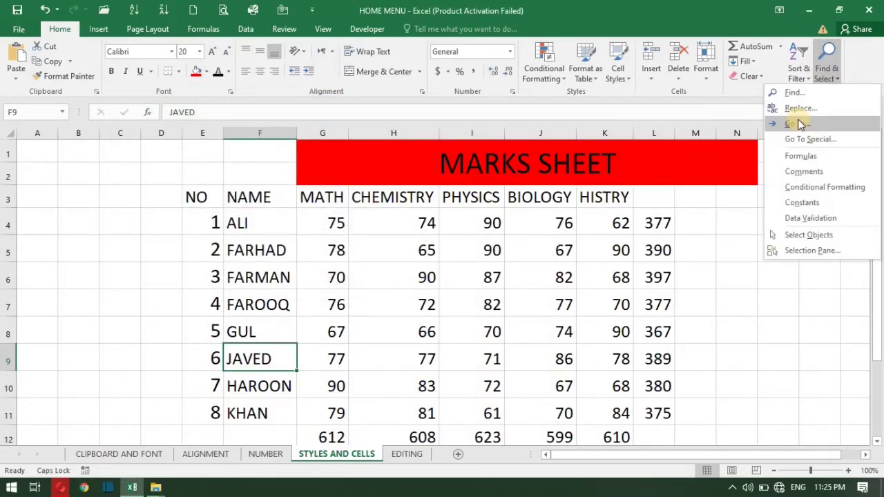
{"action": "left_click", "coordinate": [694, 204]}
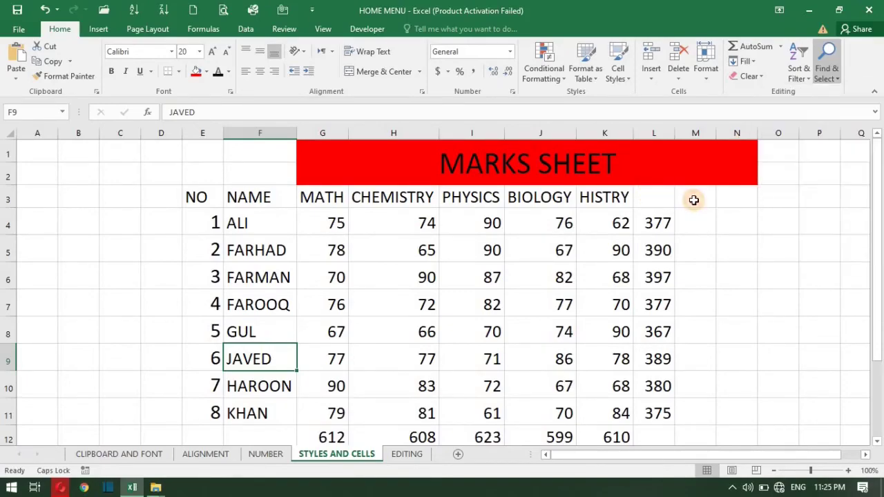
{"action": "left_click", "coordinate": [708, 294]}
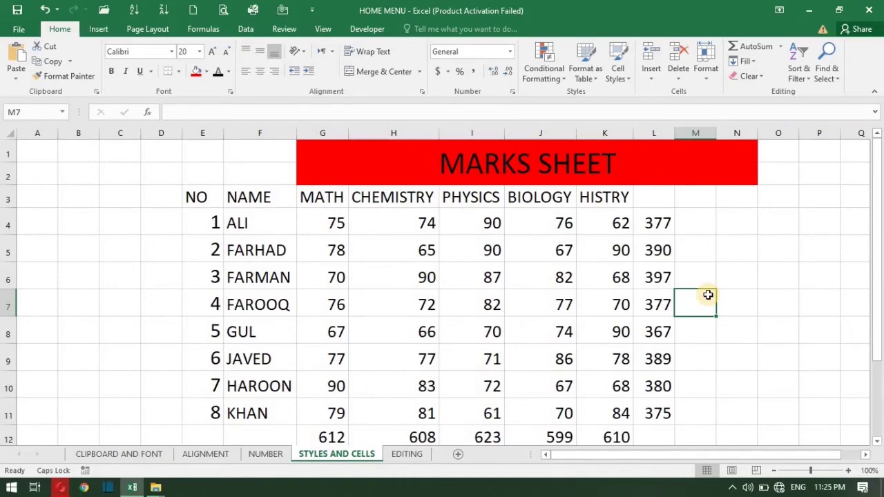
{"action": "left_click", "coordinate": [752, 347]}
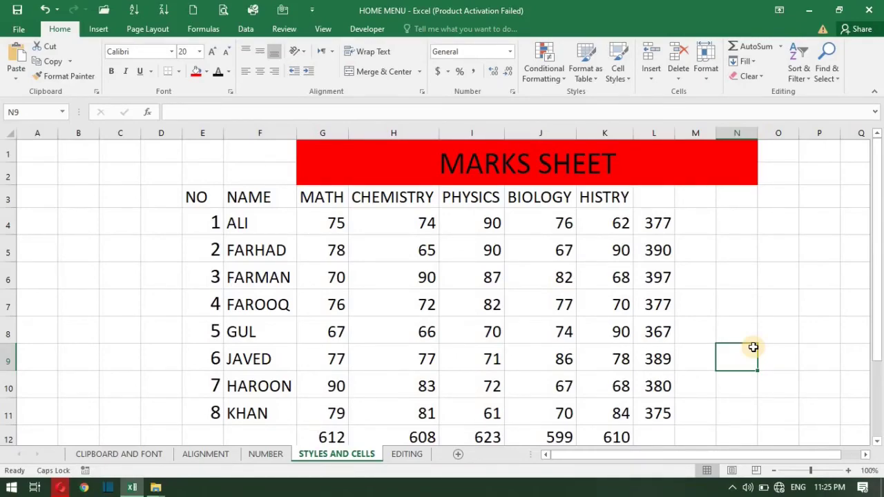
{"action": "left_click", "coordinate": [669, 302]}
{"action": "left_click", "coordinate": [697, 299]}
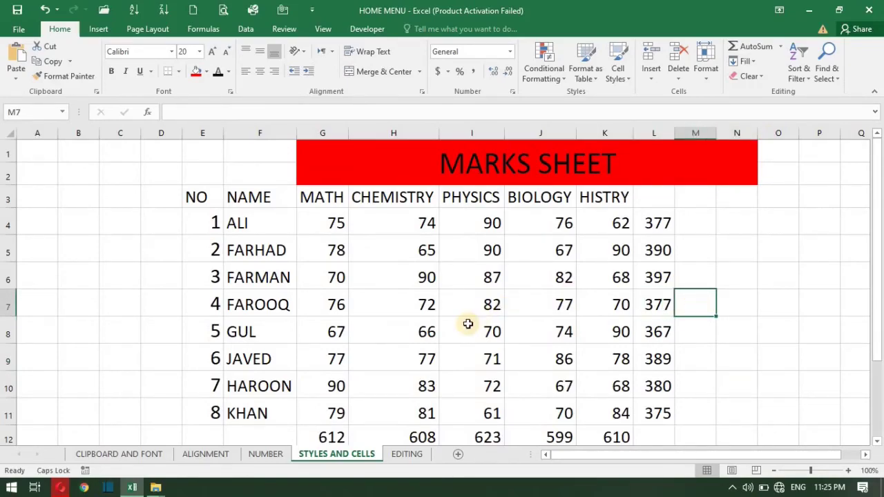
{"action": "left_click", "coordinate": [413, 283]}
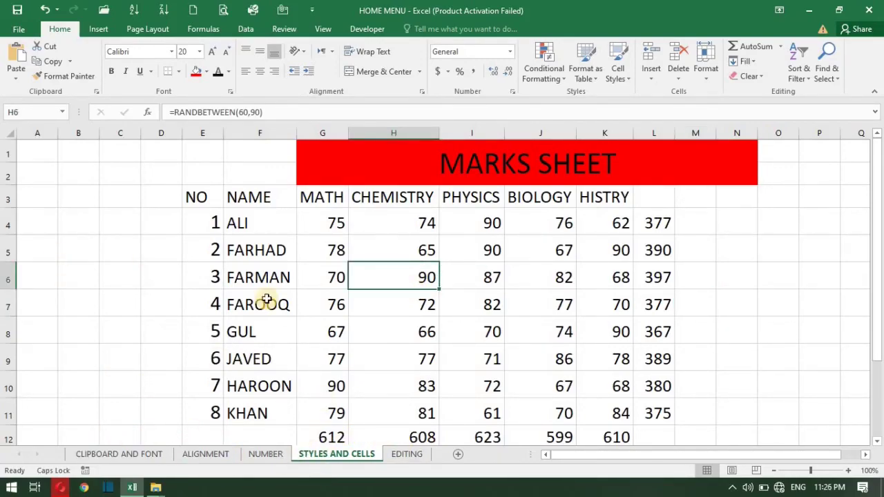
{"action": "left_click", "coordinate": [292, 319]}
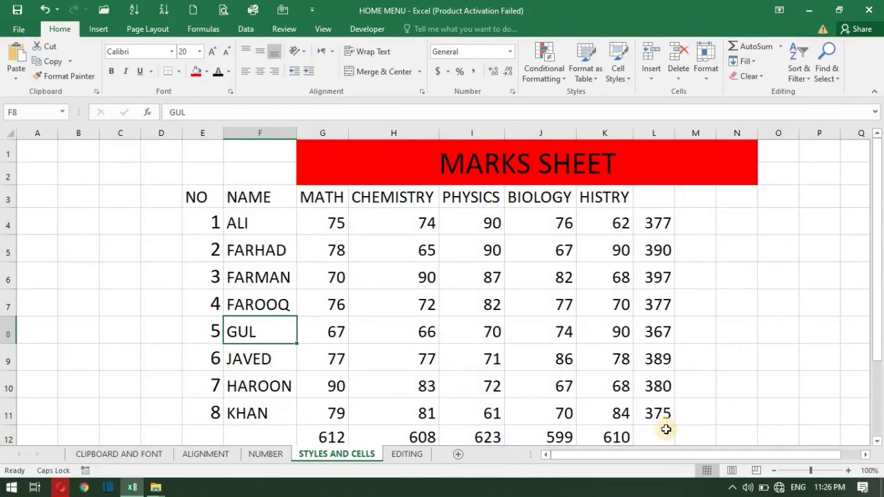
{"action": "left_click", "coordinate": [733, 487]}
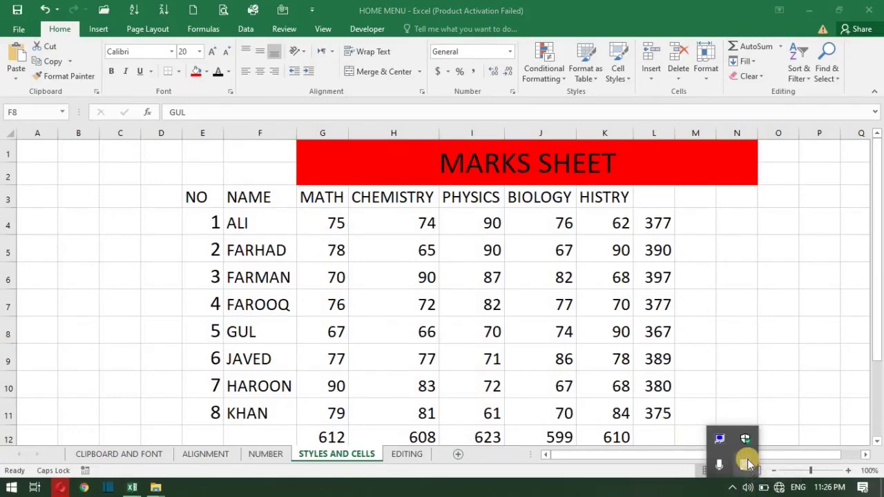
{"action": "left_click", "coordinate": [745, 462]}
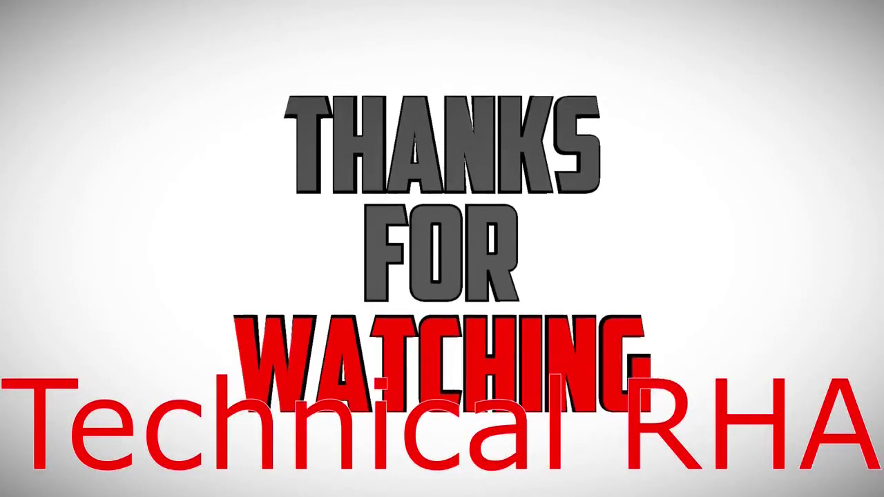